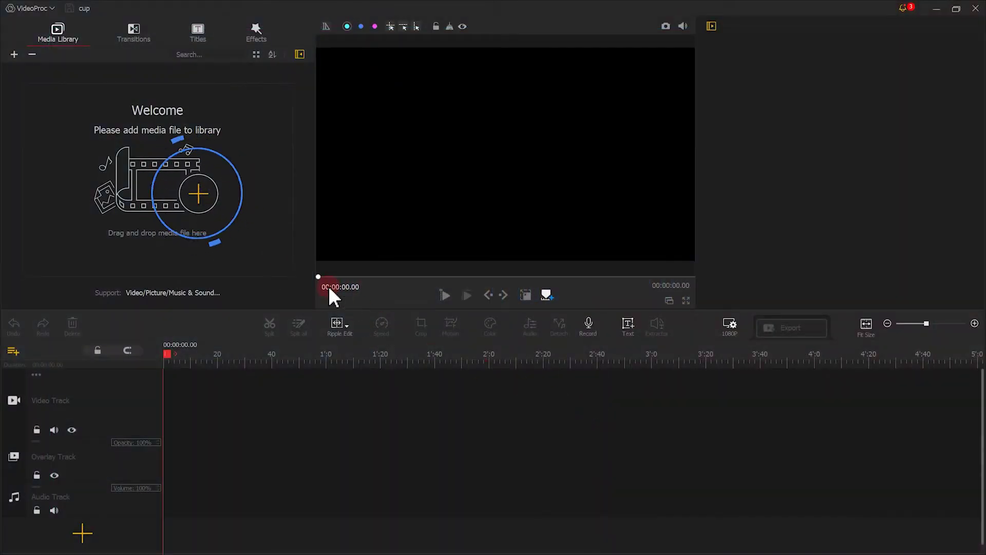
- Import cup.jpg and earth.mp4 into the Media Library
left_click(199, 193)
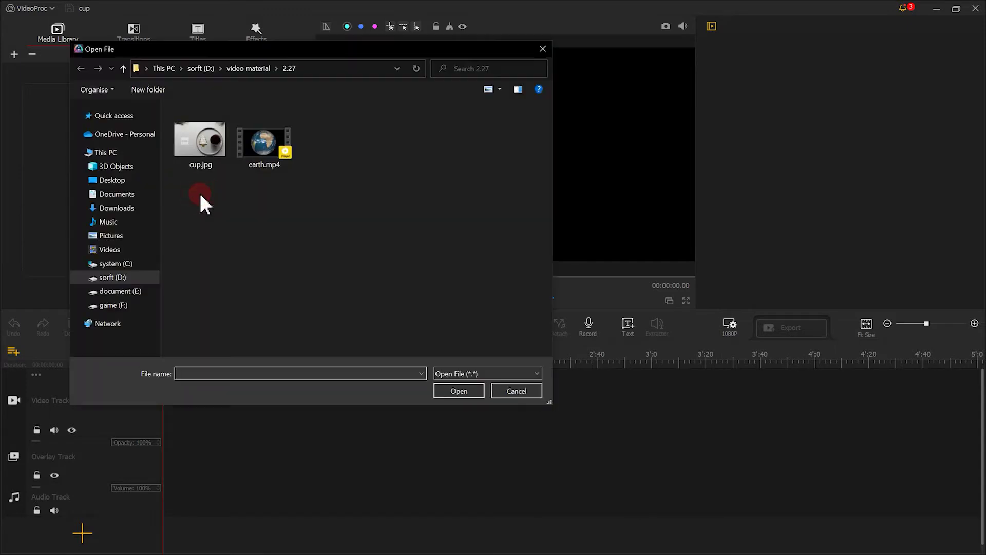
left_click_drag(321, 189, 202, 154)
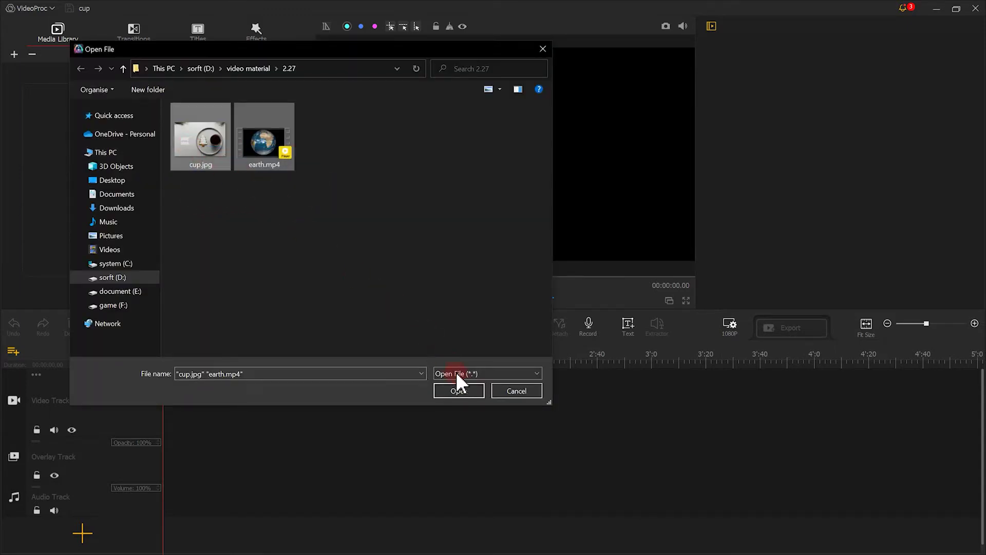
left_click(466, 391)
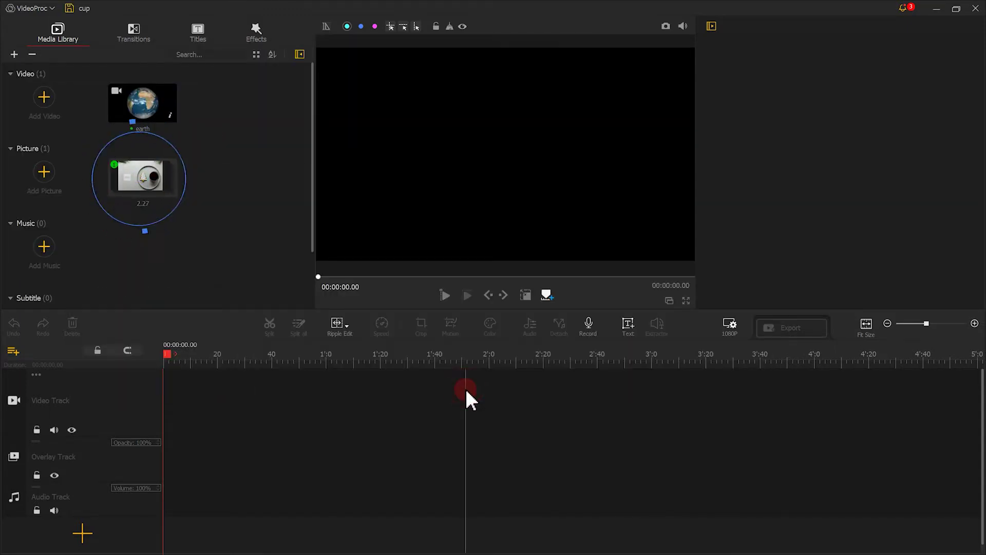
- Put cup on the video track and earth on the overlay track, both trimmed to 8.03 s
left_click_drag(139, 186, 177, 363)
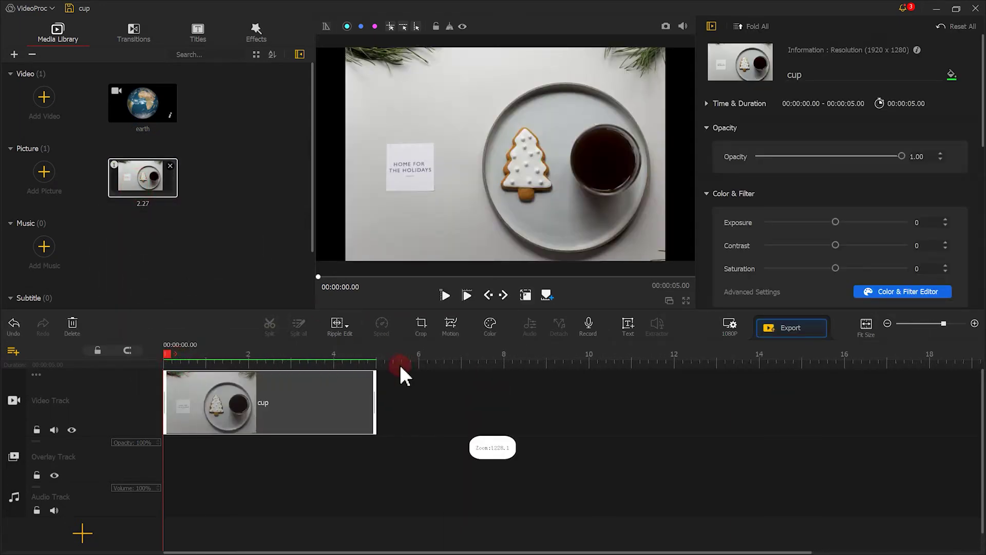
left_click_drag(376, 389, 504, 390)
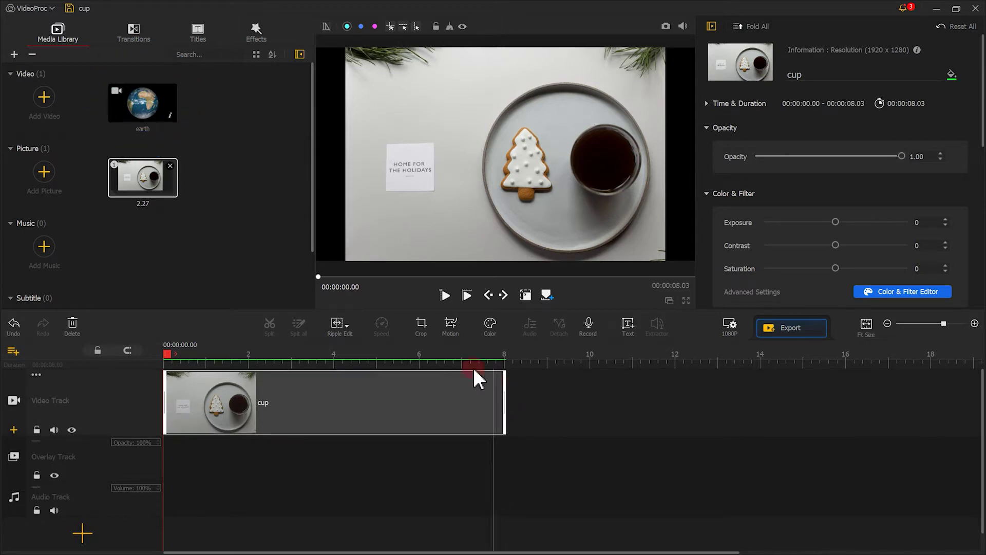
left_click_drag(165, 125, 168, 481)
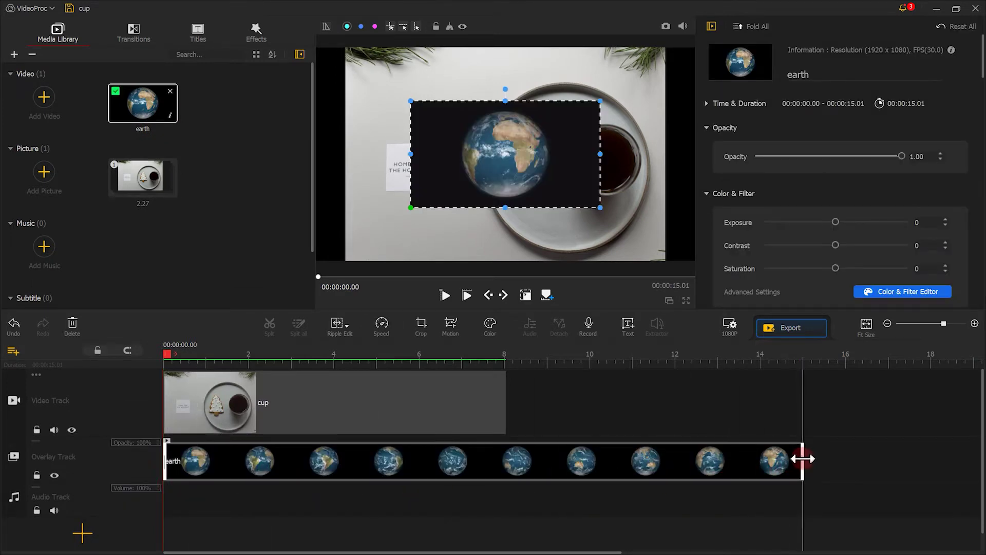
left_click_drag(803, 459, 506, 460)
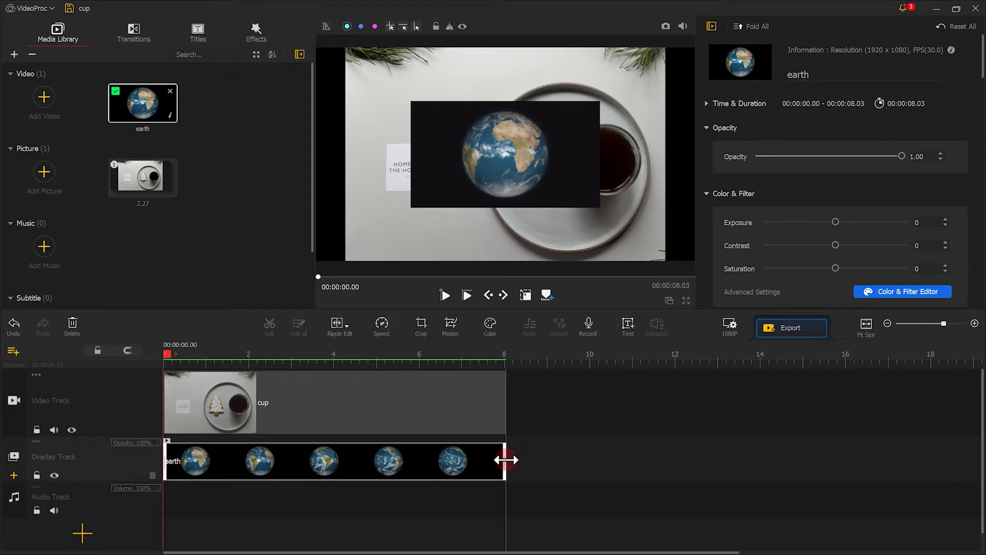
- Add a Circular Mask effect to the timeline and extend it to 8.03 s
left_click(266, 34)
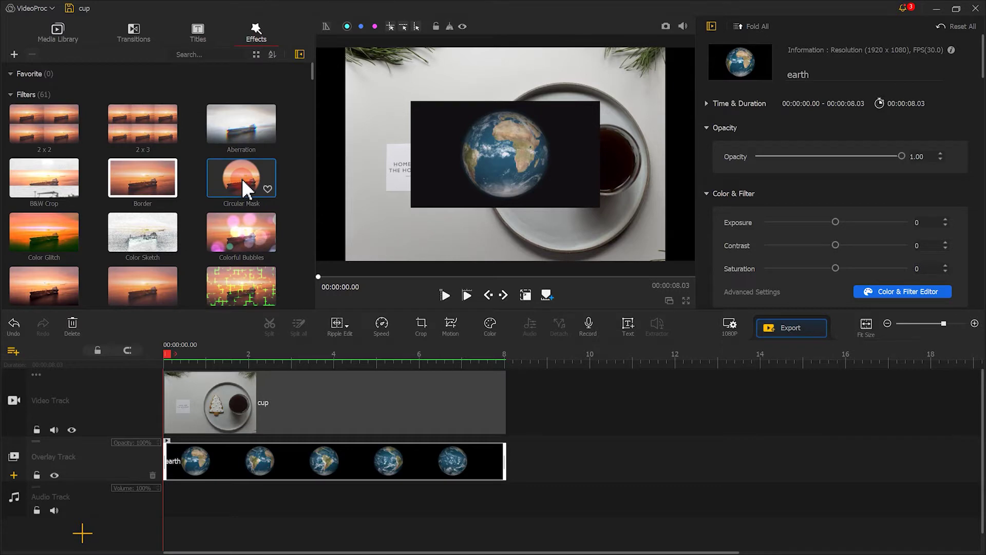
left_click_drag(244, 189, 147, 516)
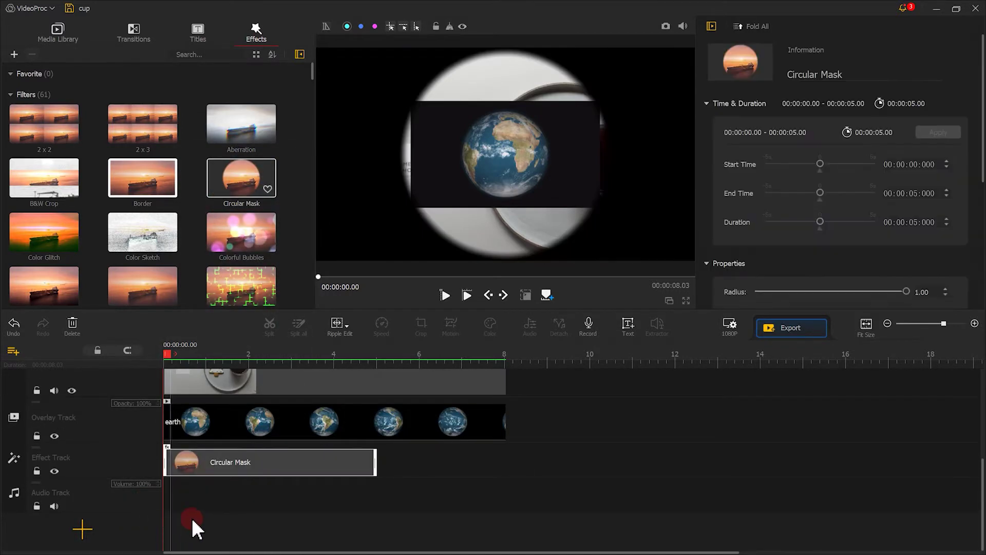
left_click_drag(376, 459, 505, 464)
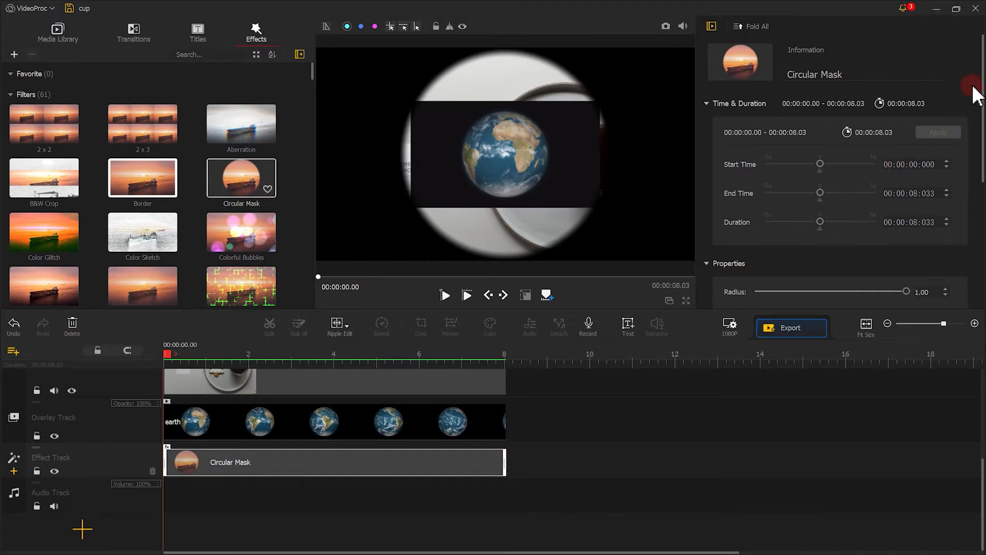
- Untick Apply to Canvas and tick earth so the mask rounds only the earth clip
left_click_drag(979, 67, 977, 248)
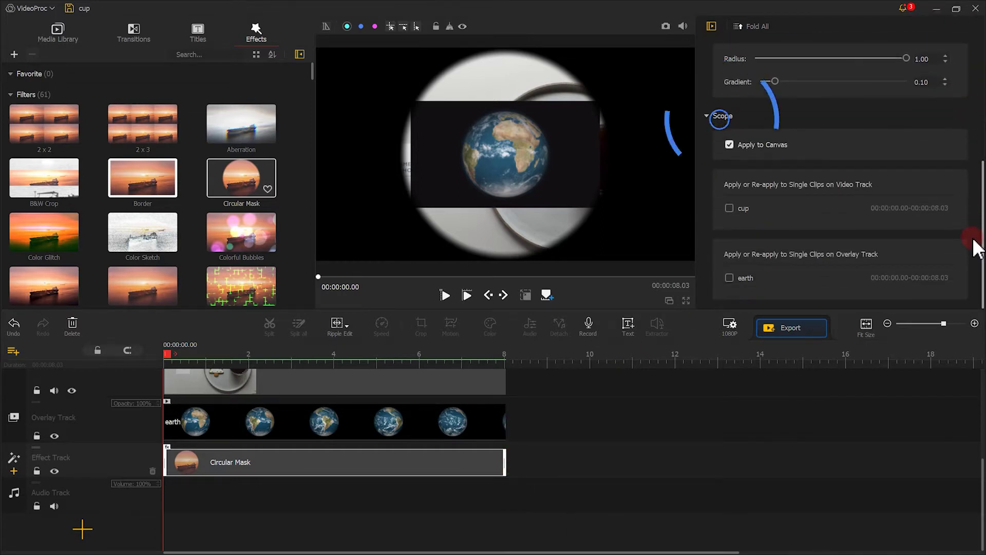
left_click(762, 147)
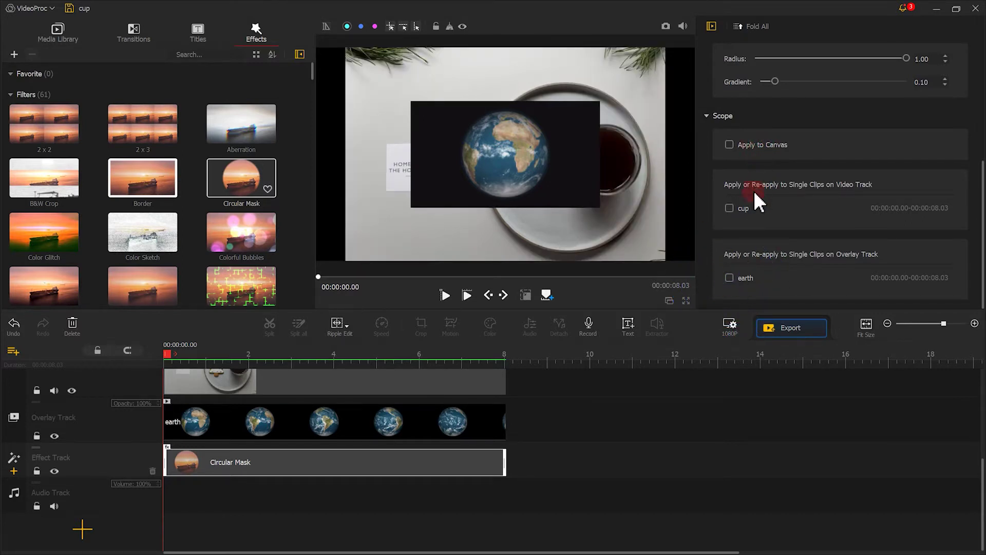
left_click(729, 278)
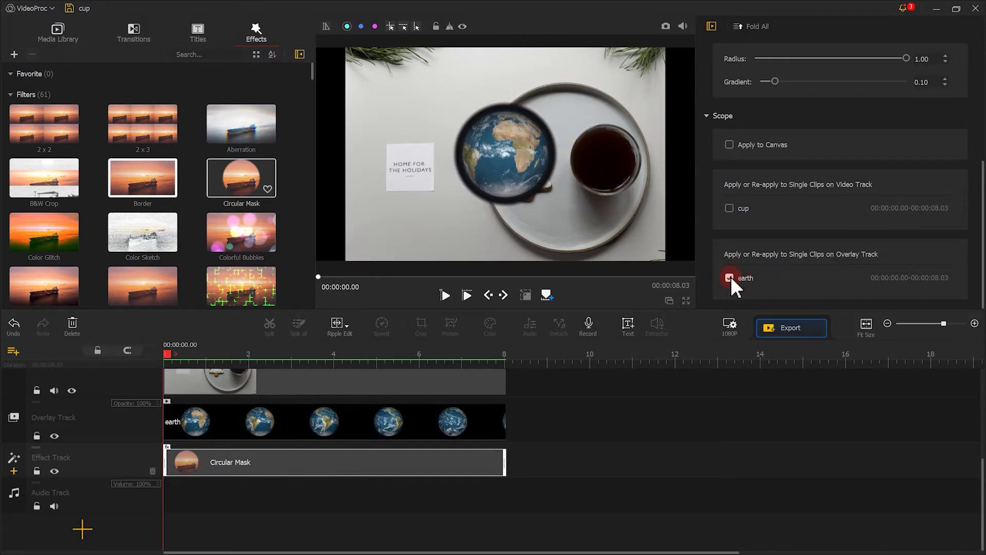
left_click(384, 407)
left_click(353, 417)
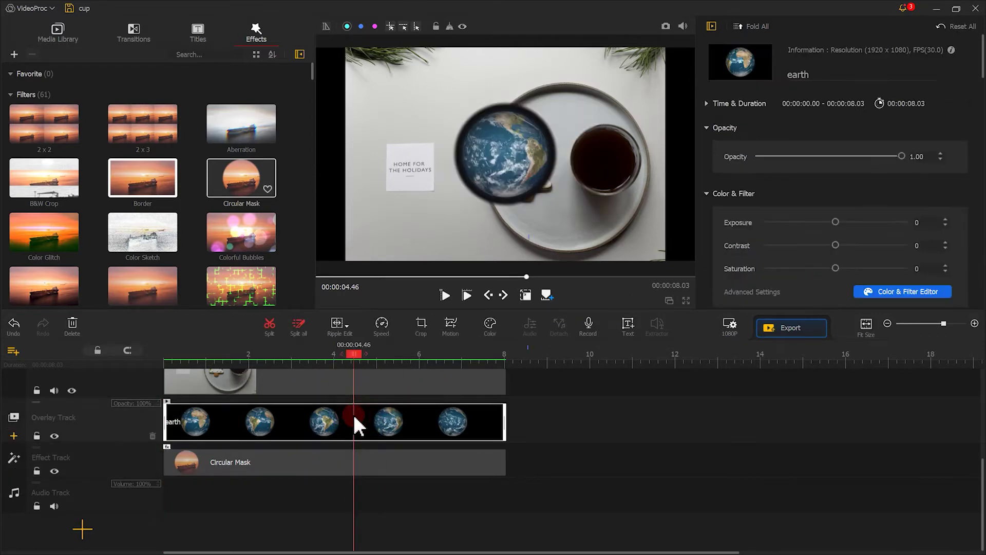
- Scale the round earth down and move it into the coffee cup on the plate's right
left_click(525, 295)
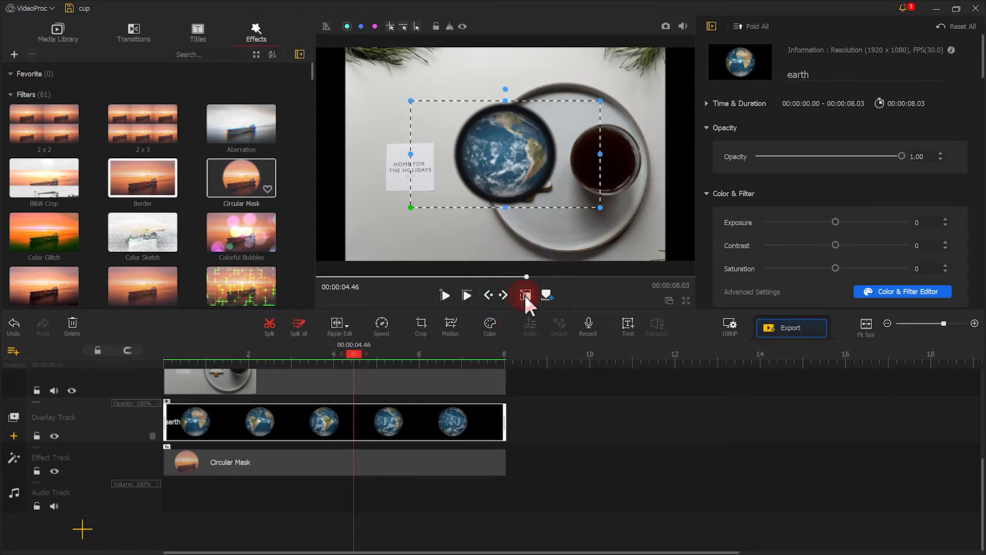
left_click_drag(532, 169, 628, 178)
left_click_drag(506, 216, 533, 196)
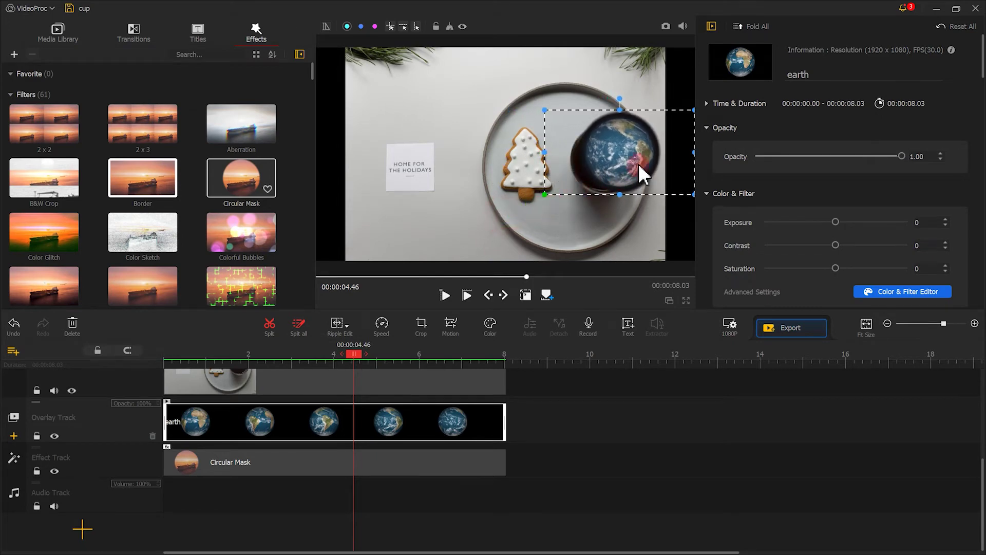
left_click_drag(637, 164, 625, 171)
left_click_drag(682, 118, 628, 161)
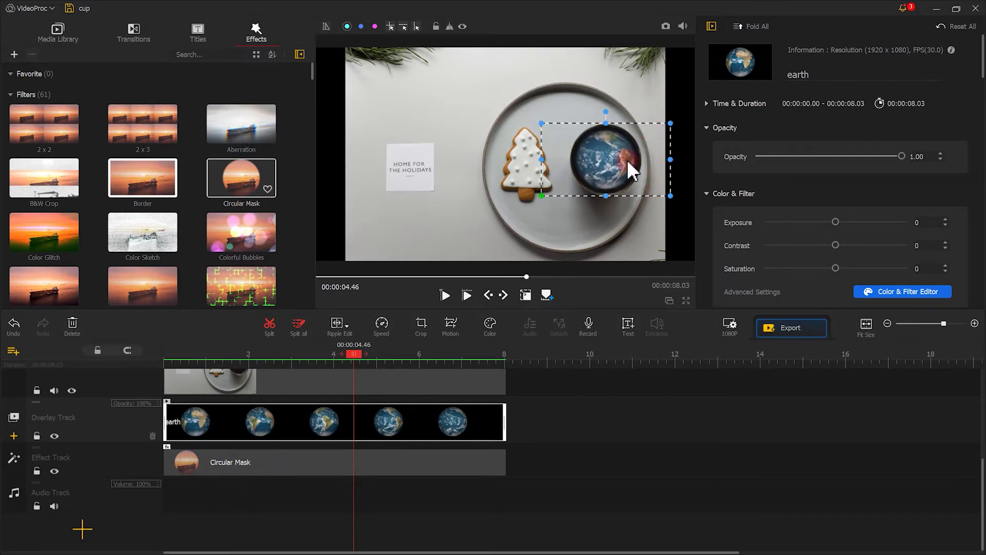
- Set the Circular Mask radius to 0.85 to soften the globe's edge
left_click(356, 460)
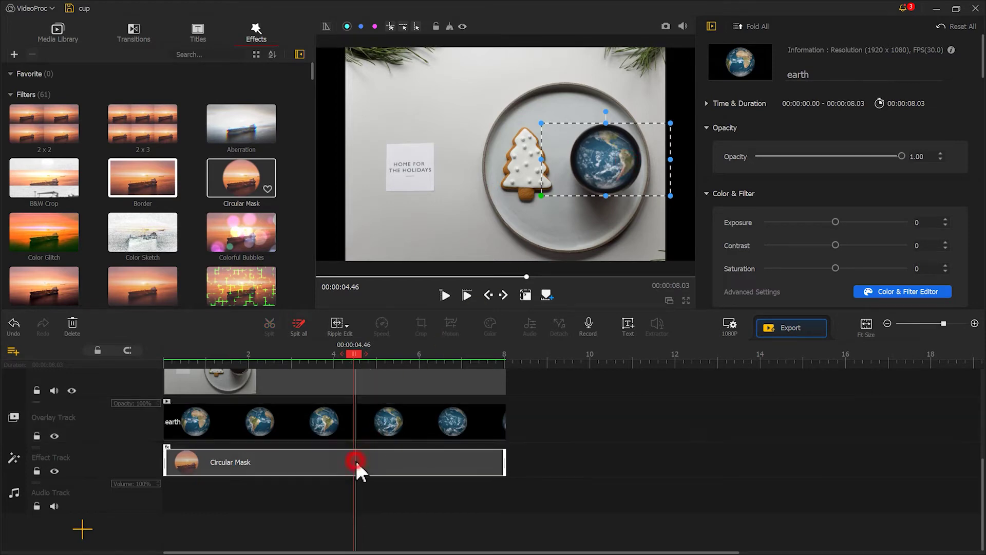
left_click_drag(983, 117, 981, 152)
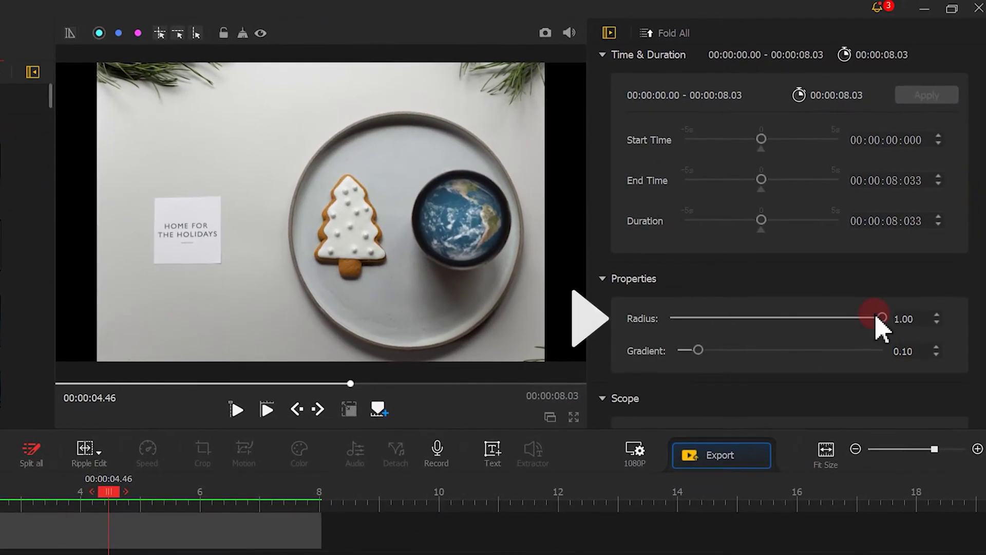
left_click_drag(877, 318, 849, 323)
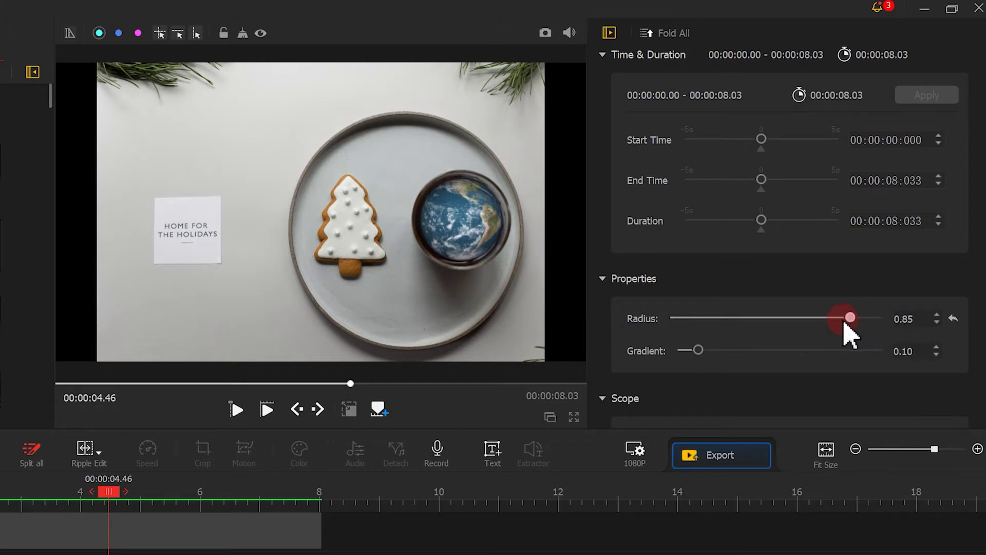
left_click(699, 350)
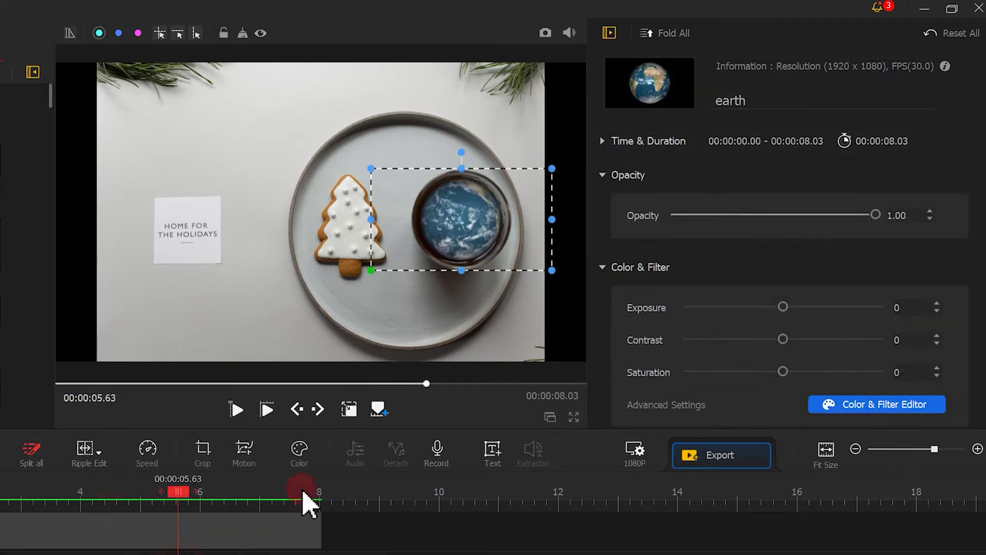
- Enlarge the earth overlay slightly from both corners and centre it inside the cup
left_click(380, 278)
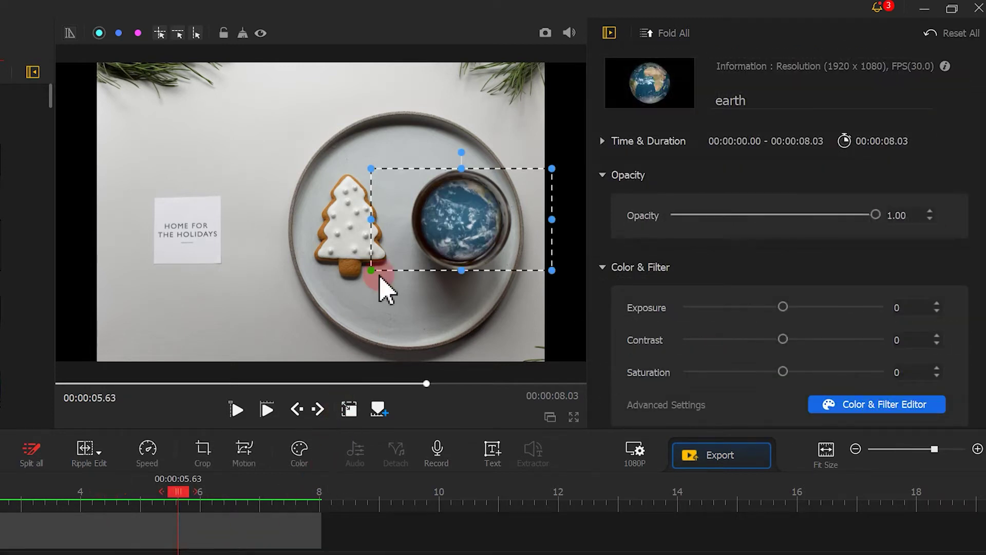
left_click(373, 167)
left_click_drag(370, 166, 363, 161)
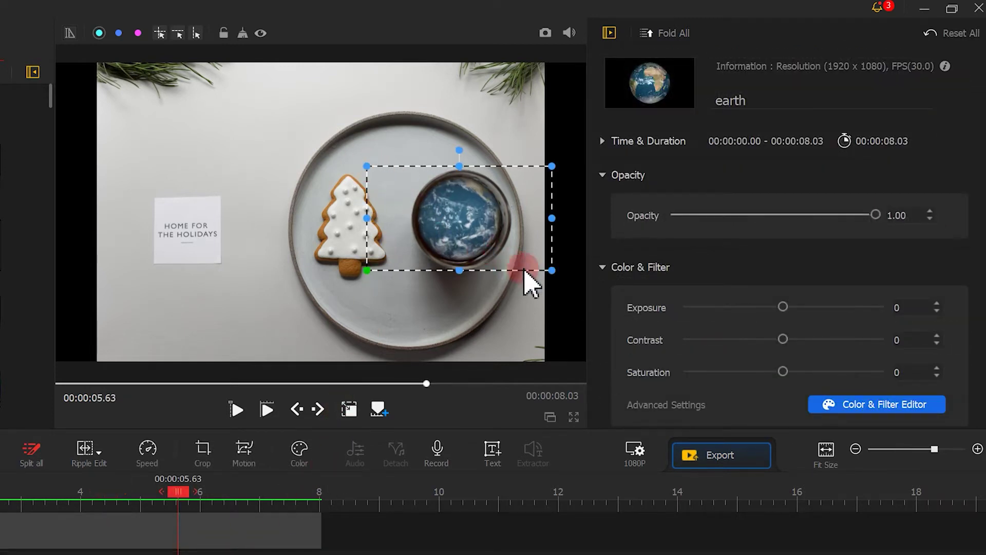
left_click(552, 269)
left_click_drag(555, 271, 558, 274)
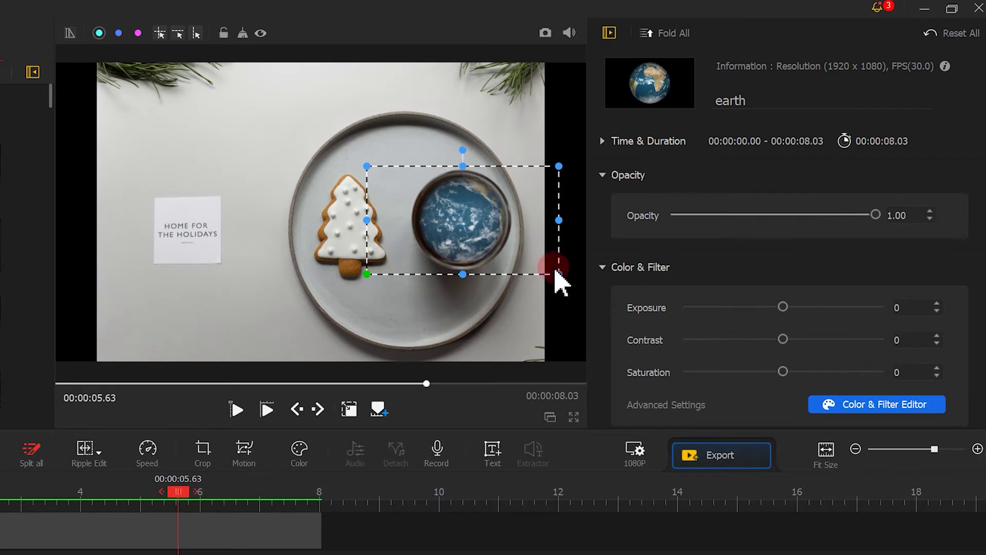
left_click(491, 233)
left_click_drag(492, 233, 489, 230)
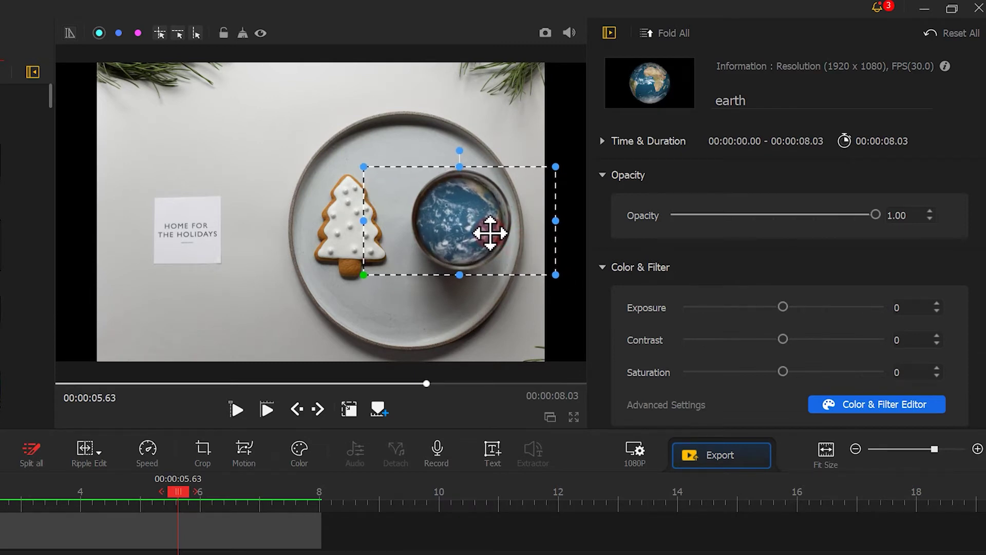
left_click(500, 407)
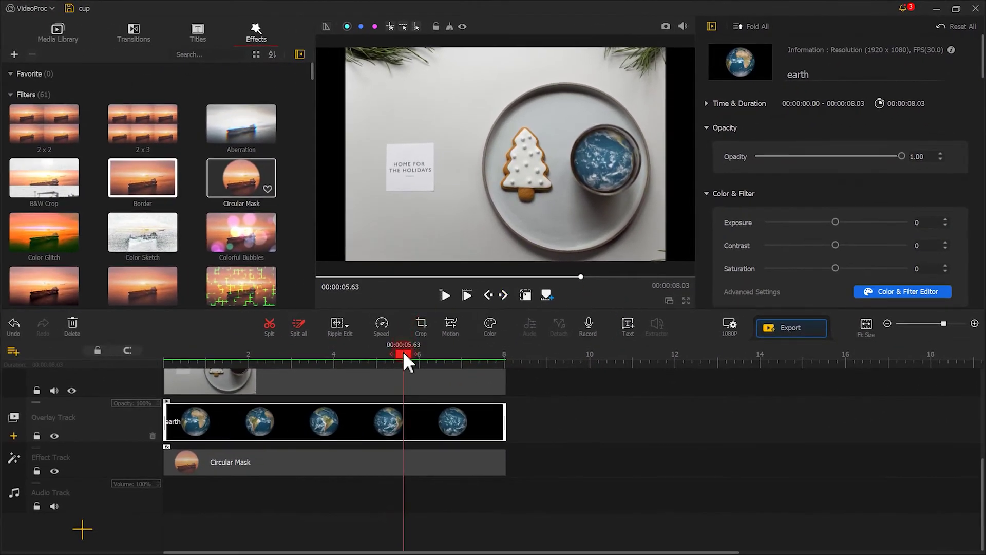
- Preview the earth-in-cup opening from 0 s, then add Jupiter to the overlay track after earth
left_click_drag(403, 354, 154, 362)
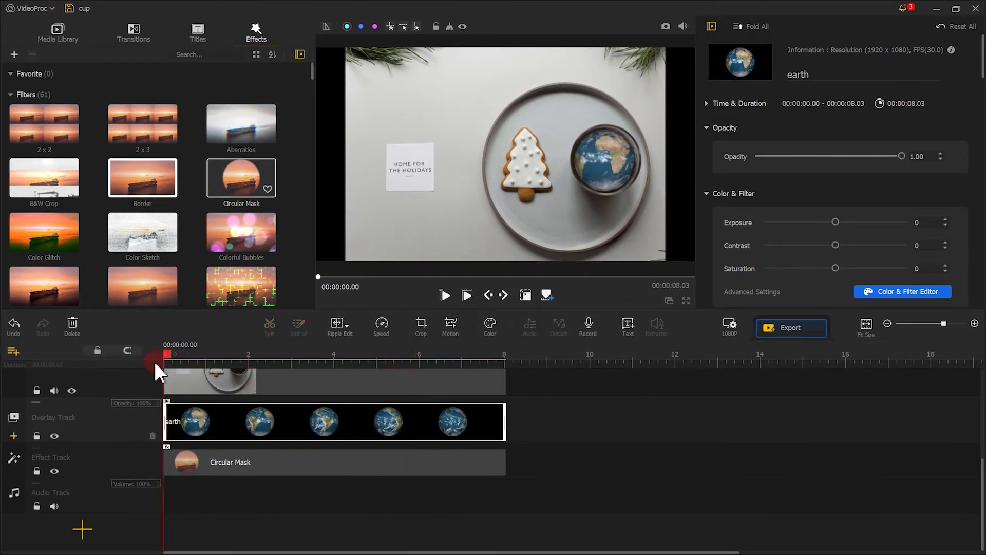
left_click(448, 294)
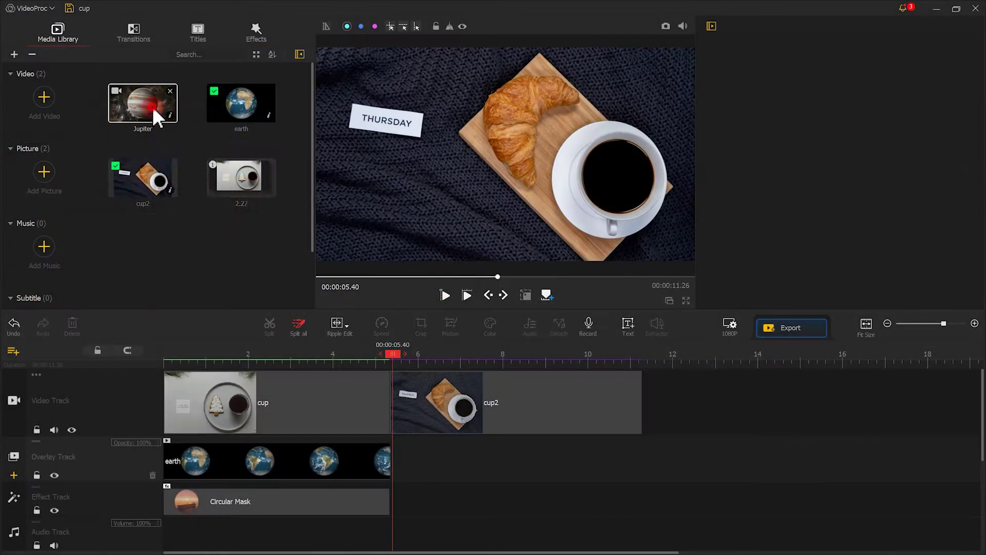
left_click_drag(154, 115, 406, 464)
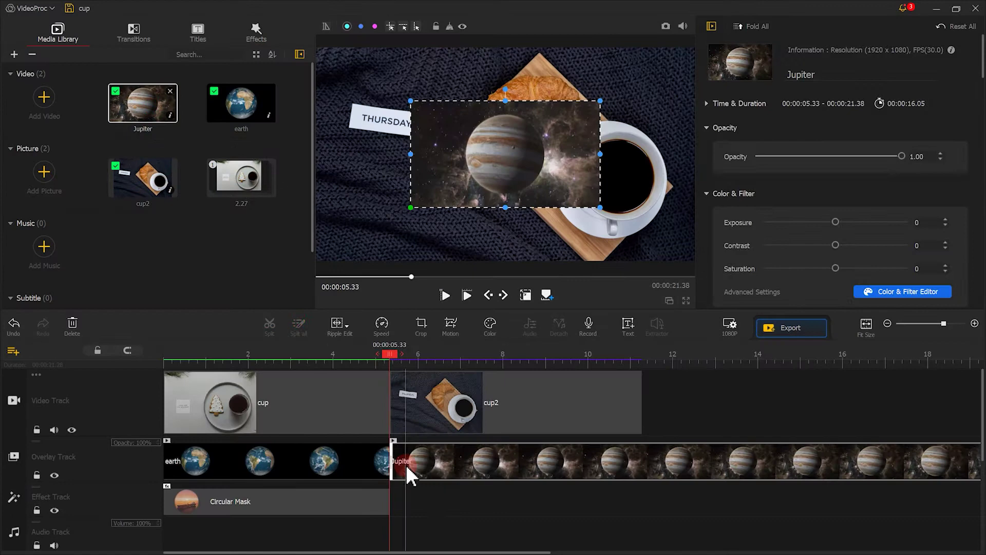
- Add a second Circular Mask ending at 11.26 s and cut Jupiter's excess beyond 11.26 s
left_click(255, 44)
left_click_drag(263, 195, 403, 503)
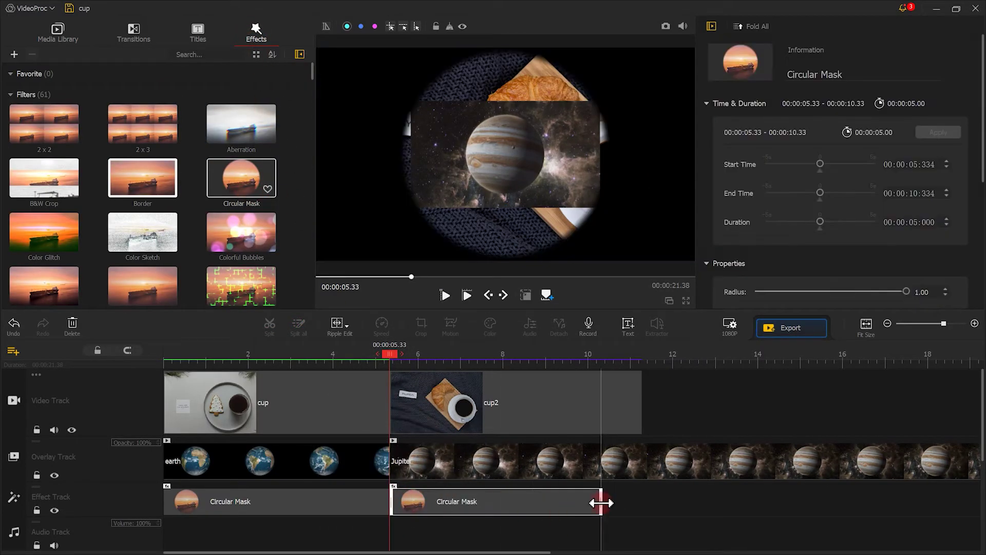
left_click_drag(601, 502, 640, 503)
left_click(643, 362)
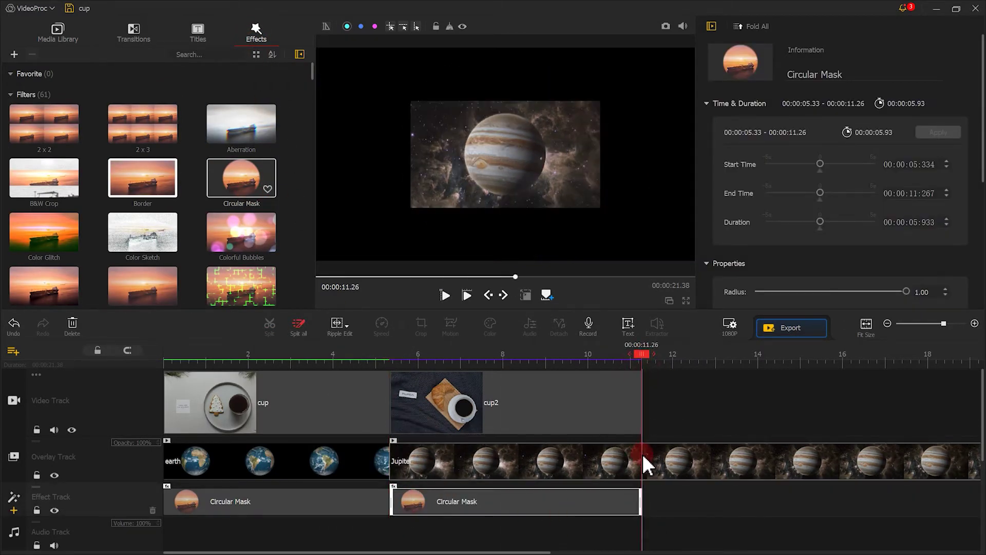
left_click(642, 453)
left_click(298, 328)
key("Delete")
- Untick Apply to Canvas so the second mask applies only to the Jupiter clip
left_click(547, 502)
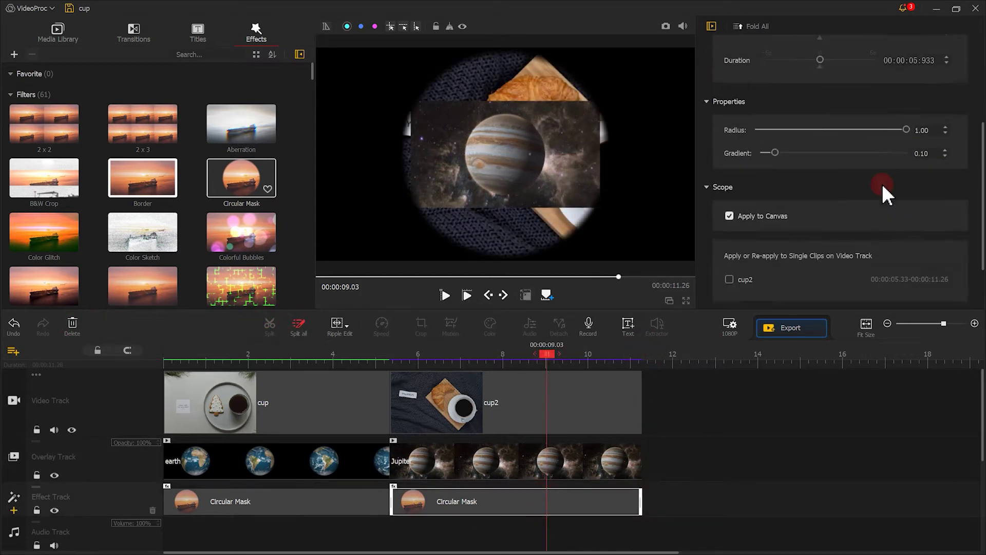
scroll(874, 190, "down", 2)
left_click(755, 146)
left_click(735, 280)
- Move Jupiter into the cup2 coffee cup and lower the mask radius
left_click(543, 453)
left_click(527, 296)
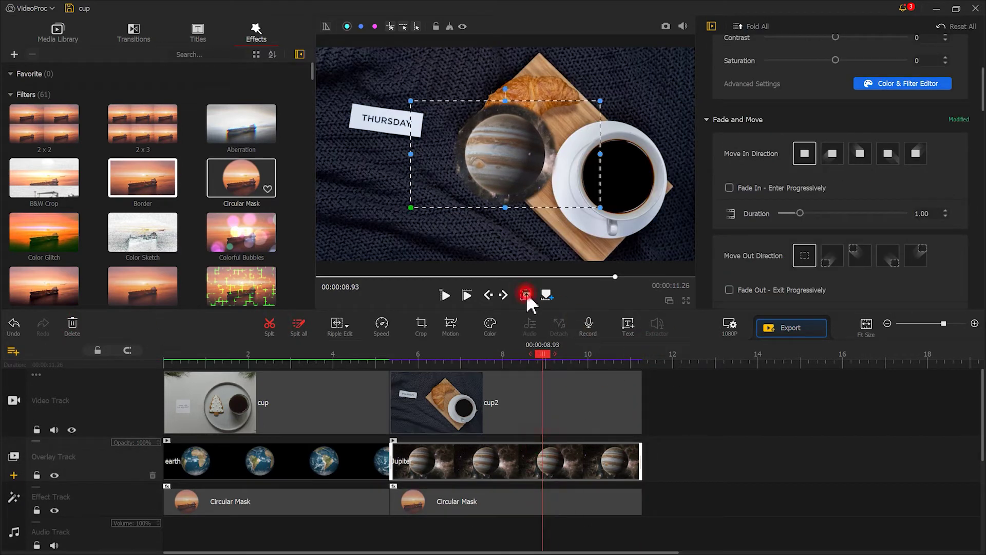
left_click_drag(532, 160, 639, 185)
left_click(536, 502)
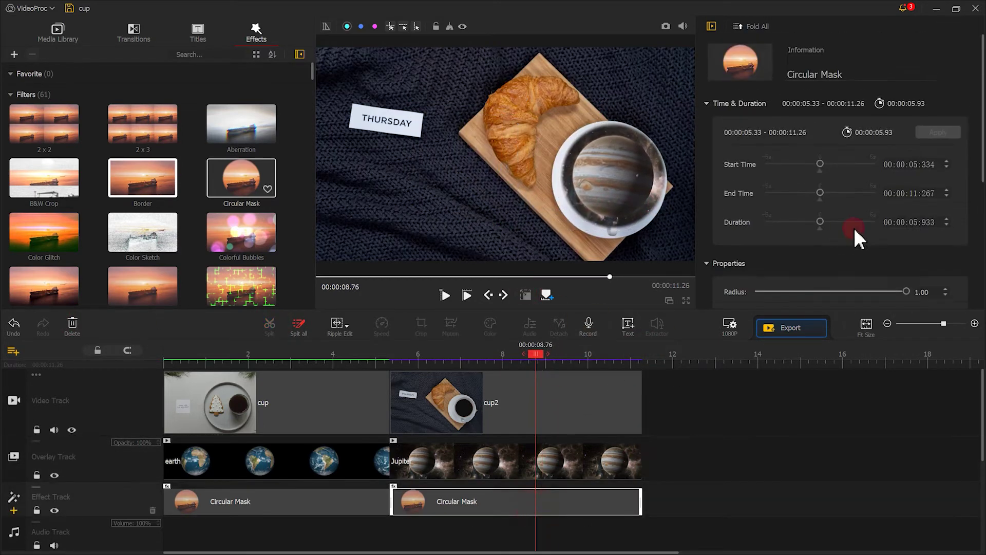
scroll(860, 238, "down", 4)
left_click_drag(906, 105, 888, 112)
left_click(627, 170)
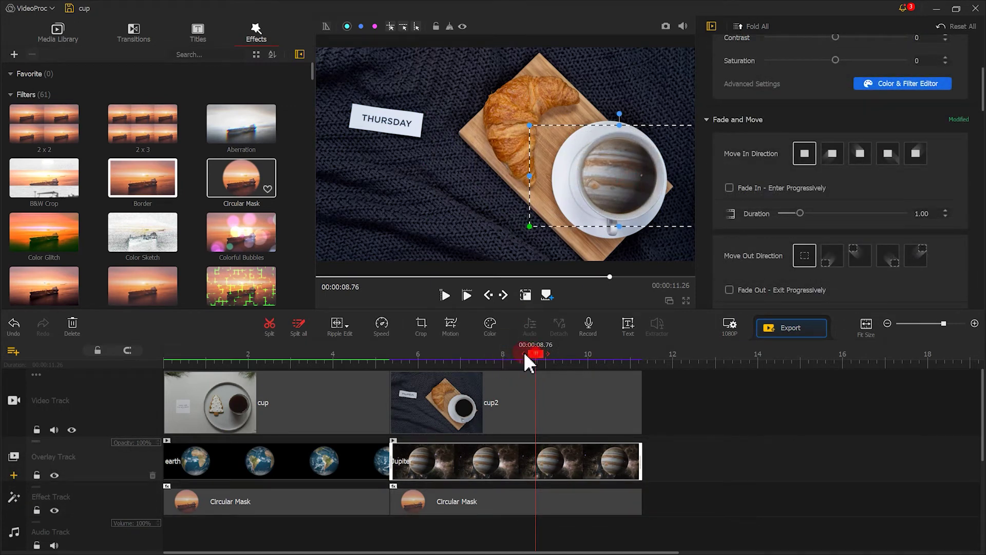
- Play back the Jupiter cup section from about 5.86 s and open Jupiter's Color & Filter Editor
left_click_drag(524, 354, 396, 359)
left_click(444, 295)
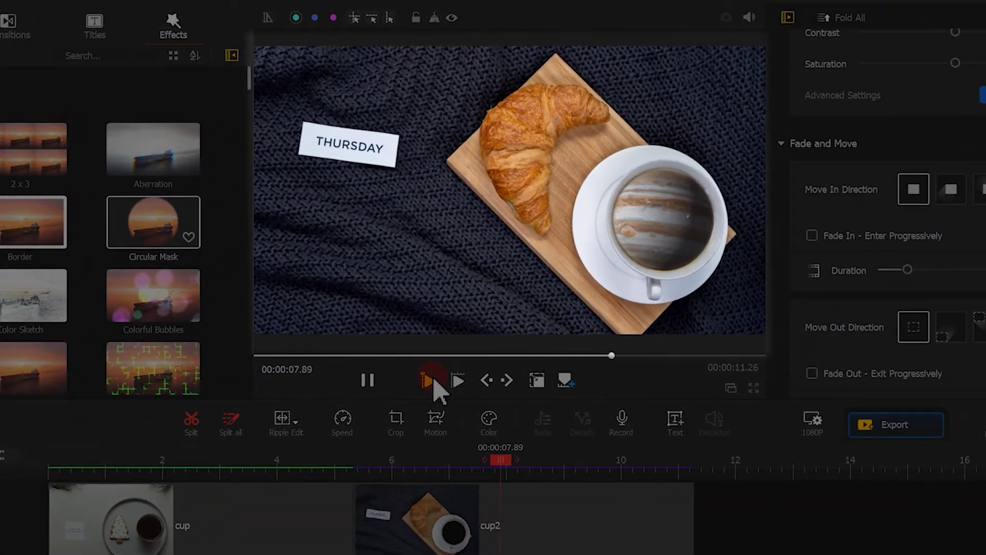
left_click(367, 380)
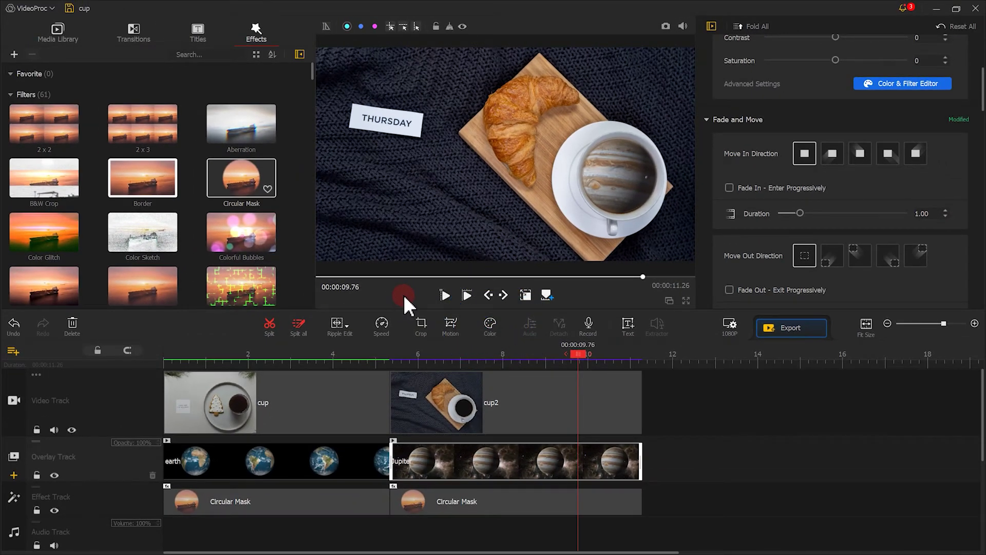
left_click(489, 323)
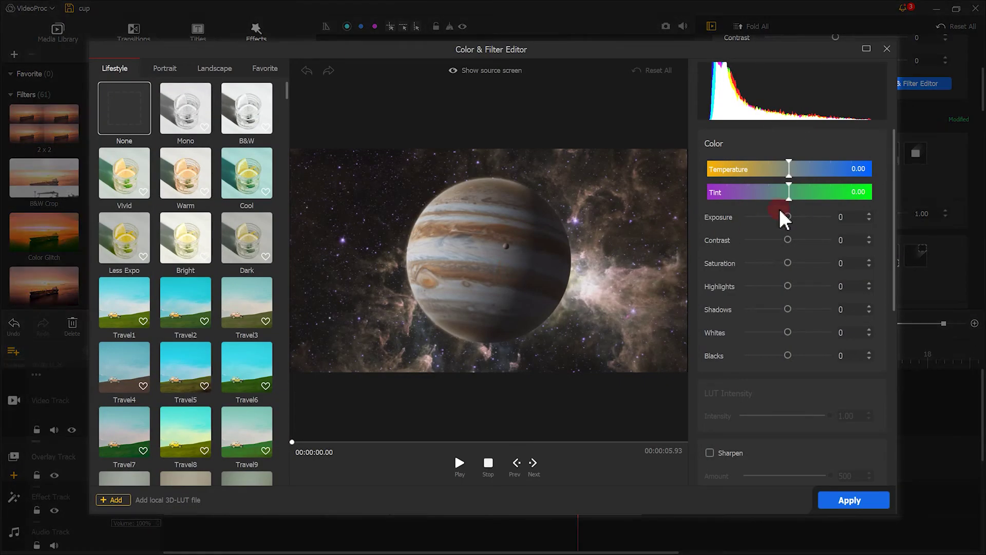
- Grade Jupiter with temperature −26.81, contrast 17 and orange saturation 10, then apply it
left_click_drag(792, 174, 770, 174)
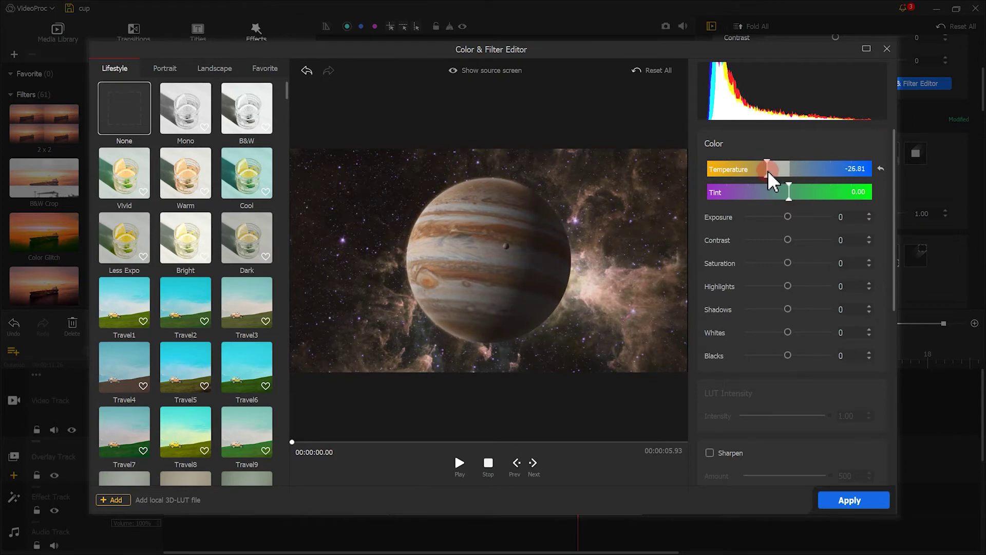
left_click_drag(795, 245, 798, 242)
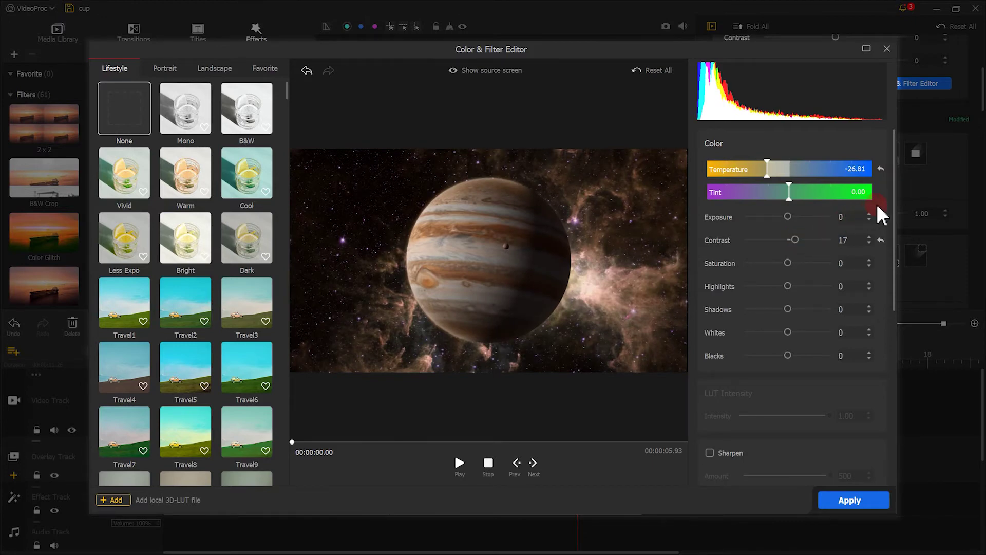
left_click_drag(895, 196, 887, 370)
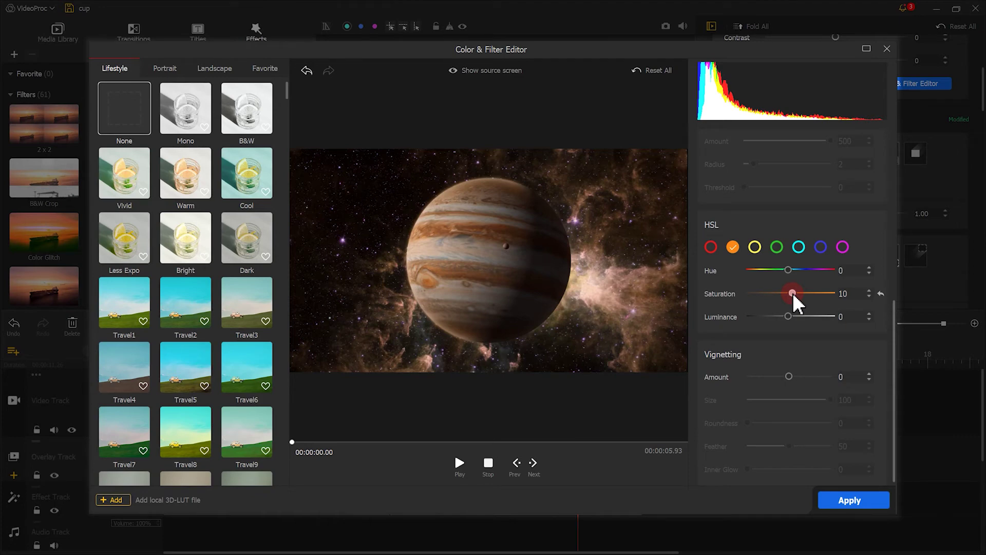
left_click(512, 78)
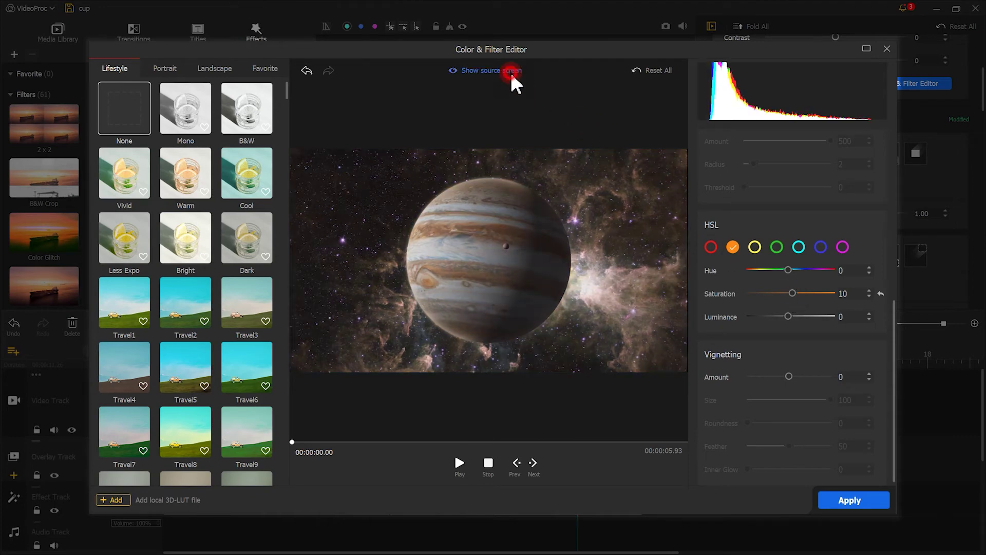
left_click(512, 78)
left_click(512, 78)
left_click(512, 77)
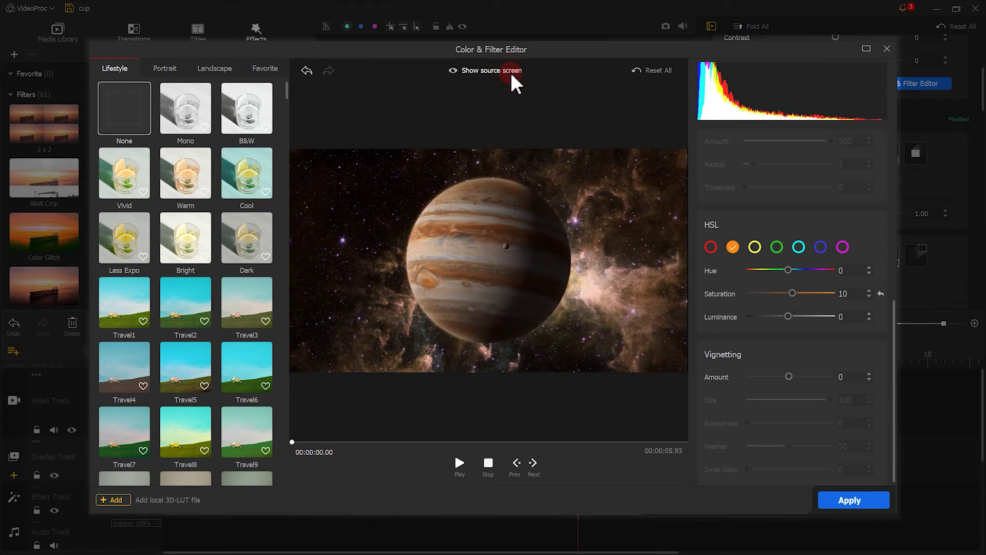
left_click(849, 501)
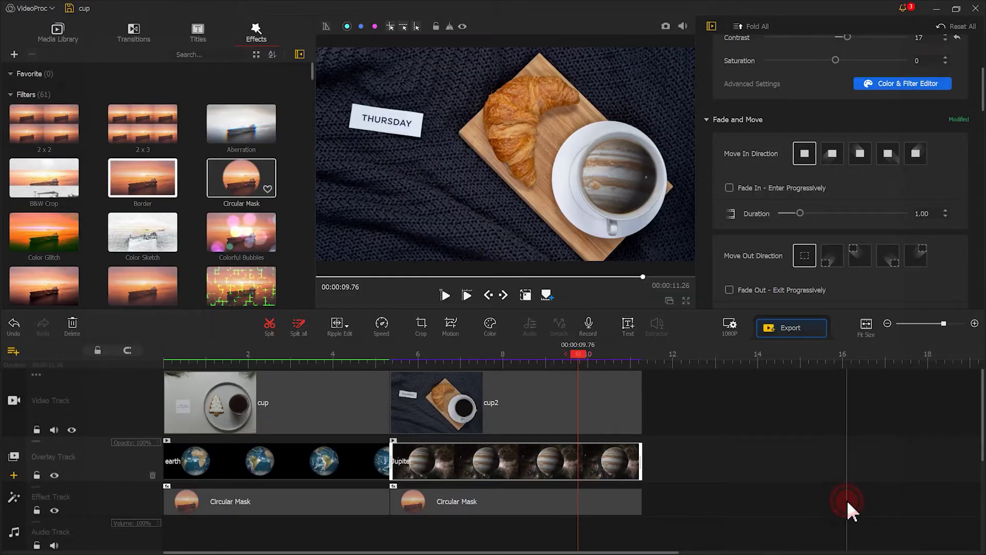
- Undo the last edit, then insert a 0.6 s Wipe 1 transition between cup and cup2 and preview it
key("ctrl+z")
left_click(359, 271)
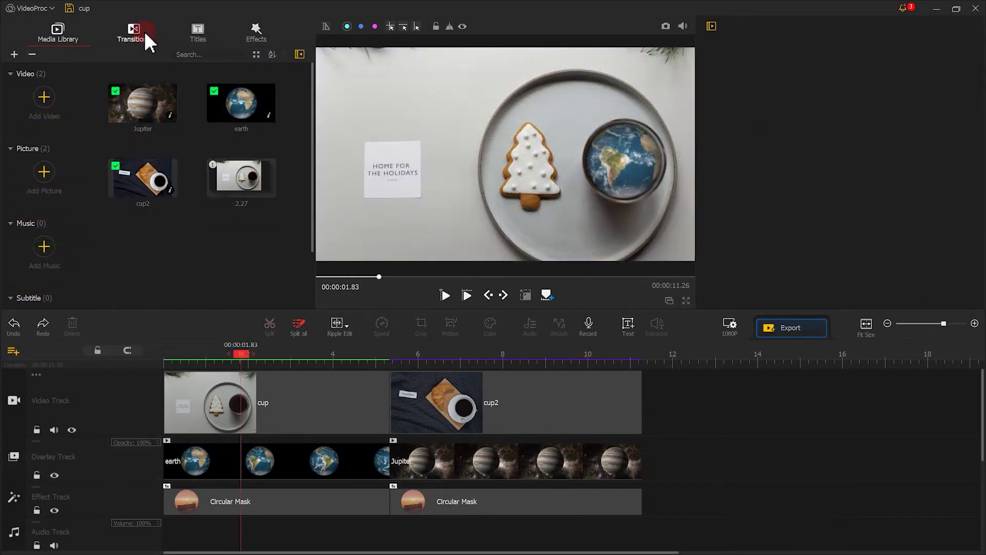
left_click(144, 34)
left_click_drag(310, 77, 310, 194)
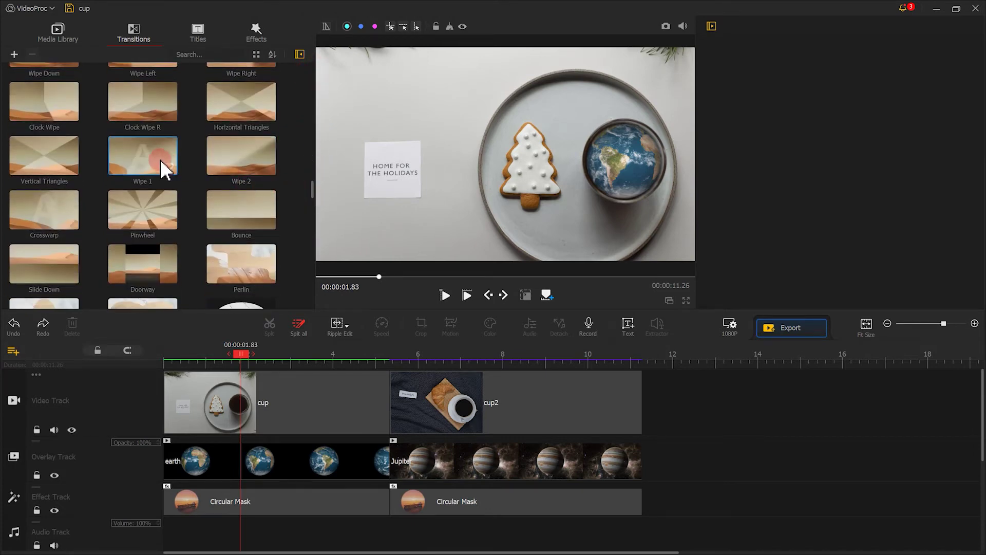
mouse_move(161, 168)
left_mouse_down()
mouse_move(375, 331)
mouse_move(392, 391)
mouse_move(447, 399)
mouse_move(405, 404)
left_mouse_up()
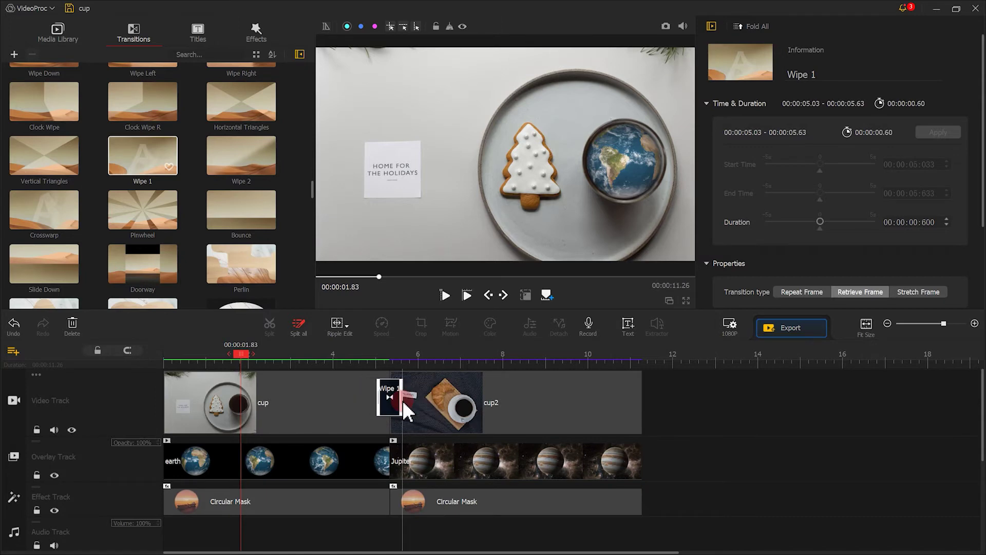
left_click(445, 295)
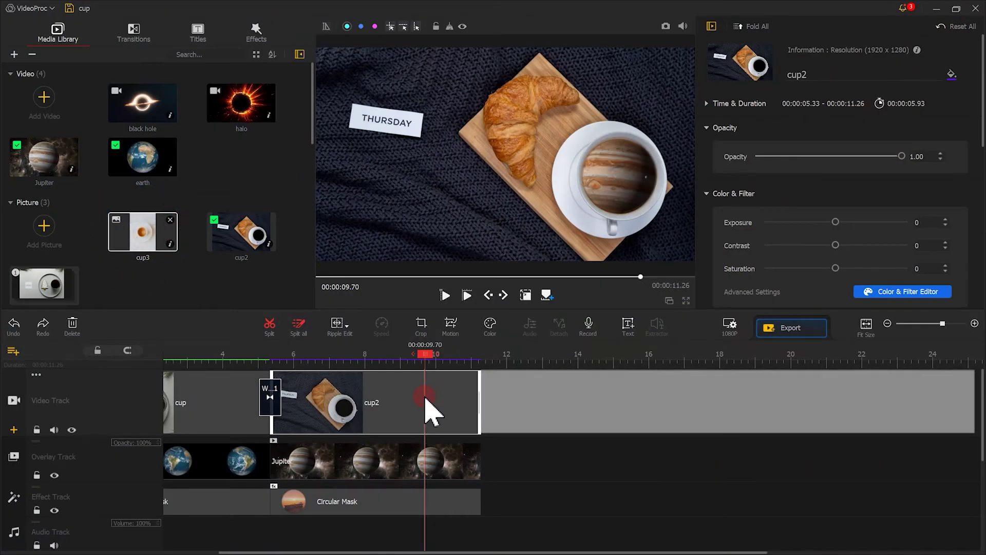
- Add cup3 after cup2, rotated 90° and fitted to screen height (scale 2.25)
left_click(274, 321)
left_click_drag(153, 241, 563, 344)
left_click_drag(983, 137, 980, 202)
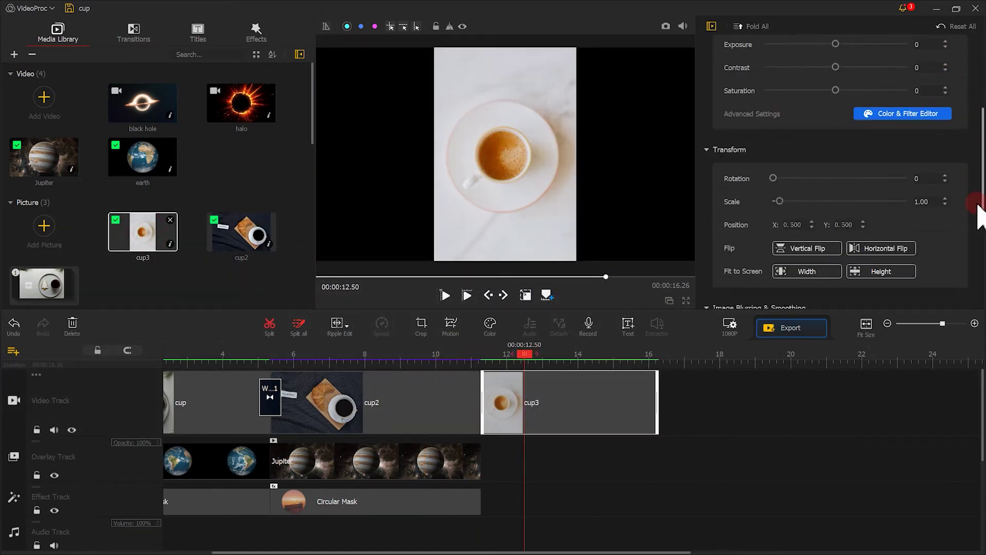
left_click(917, 157)
type("90")
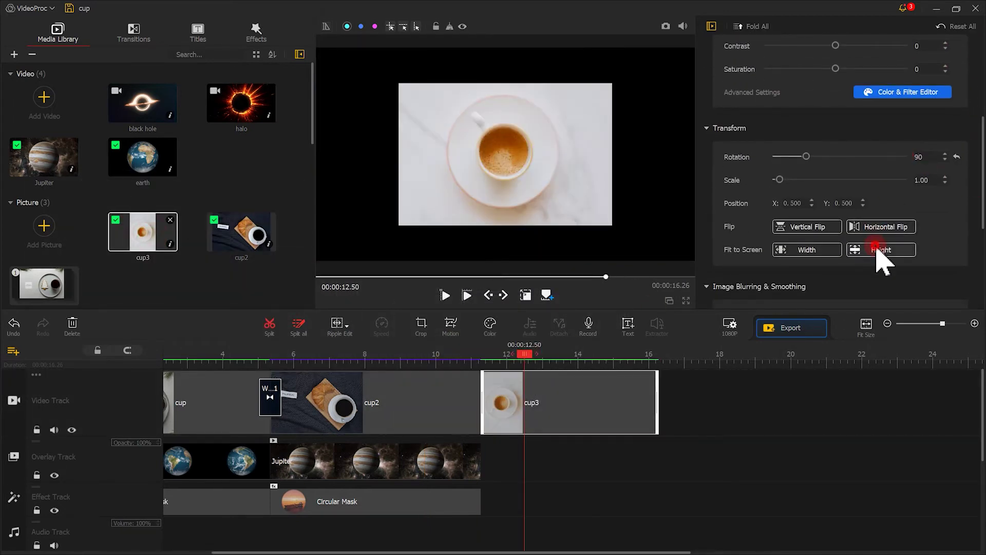
left_click(877, 249)
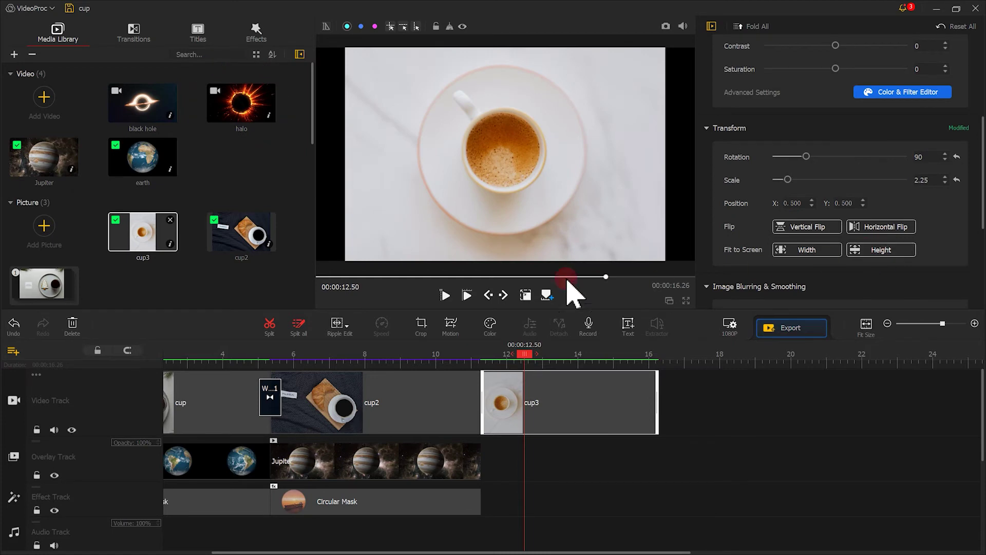
- Lay the halo video on the overlay track above cup3 at 11.26 s
left_click_drag(255, 125, 496, 464)
left_click(499, 358)
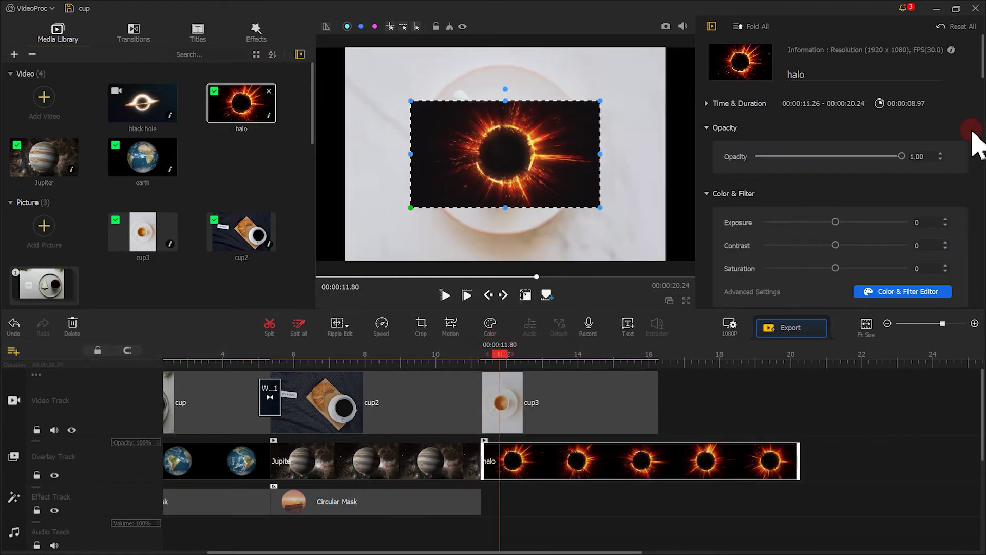
scroll(973, 133, "down", 15)
- Fit the halo to frame width, end it at 14.40 s and use Lighten blend mode
left_click(797, 259)
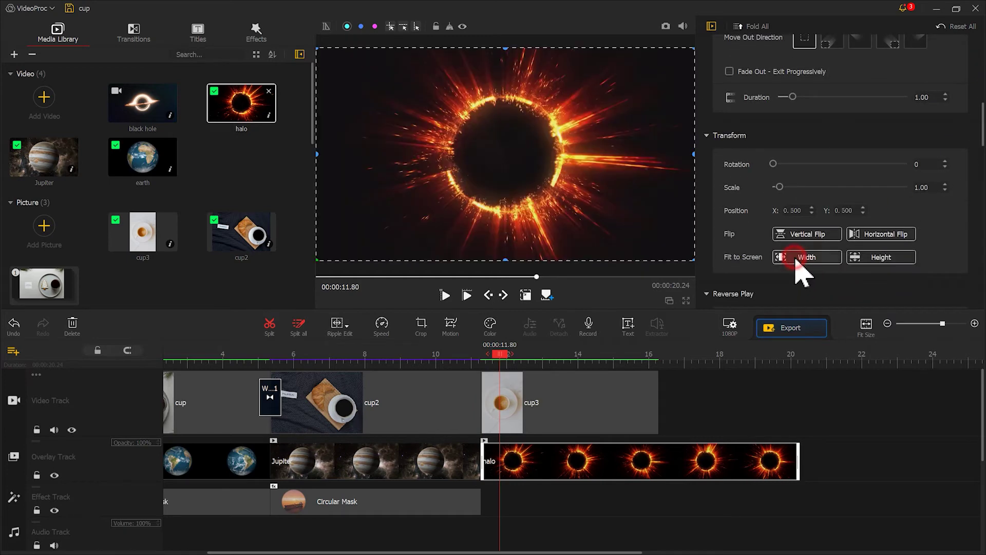
left_click_drag(798, 470, 590, 458)
left_click_drag(611, 362, 637, 381)
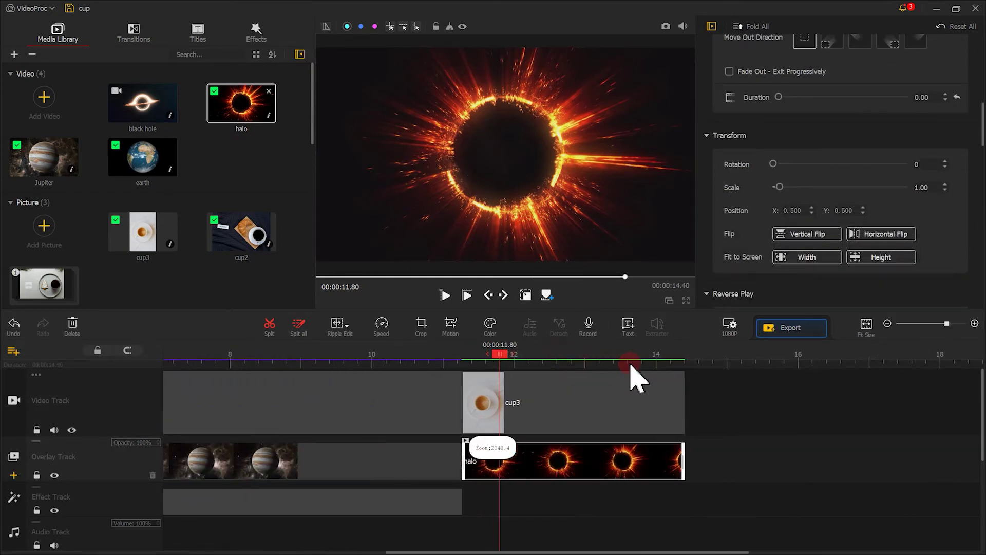
left_click(896, 183)
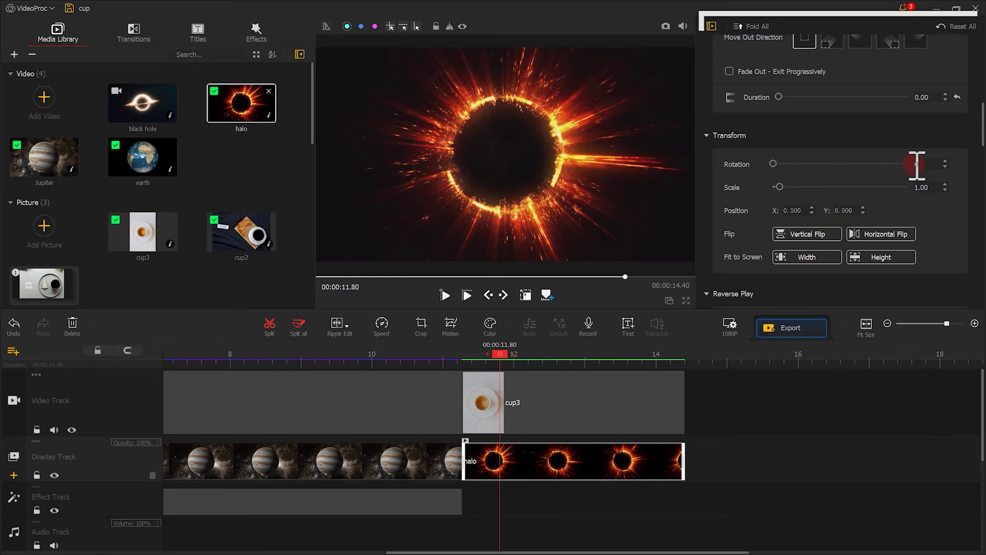
left_click_drag(981, 131, 969, 291)
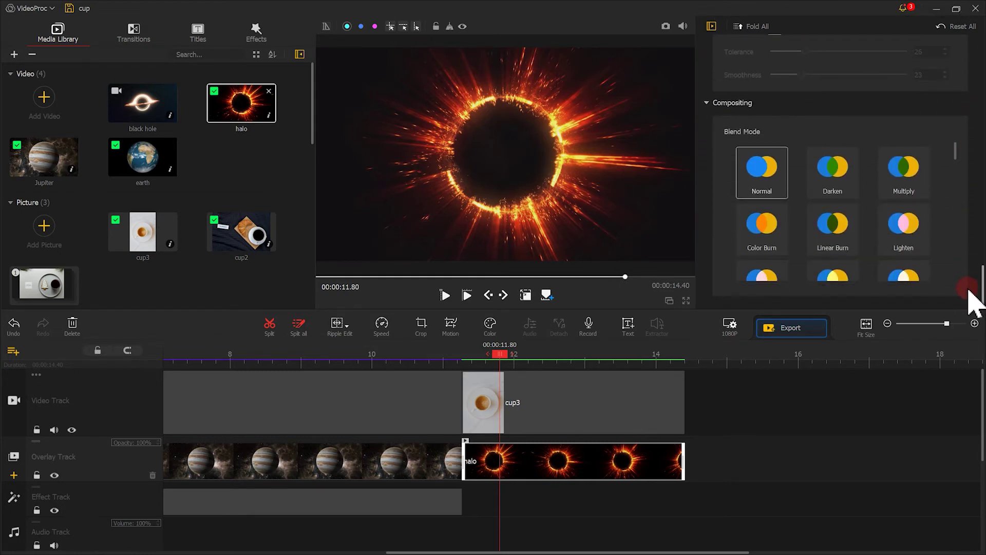
left_click(916, 238)
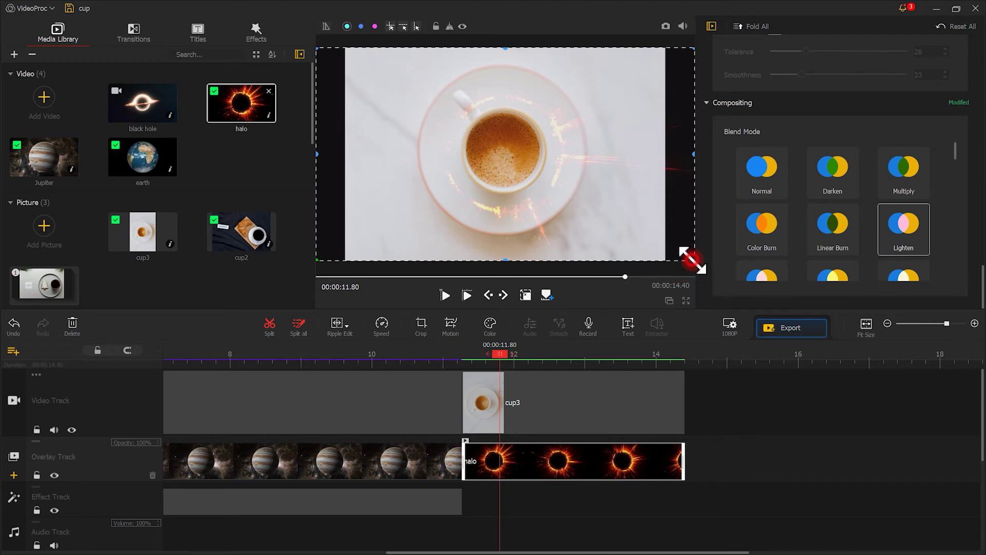
- Shrink the halo around the cup3 rim and enable a 1.00-second fade out
left_click_drag(694, 261, 625, 213)
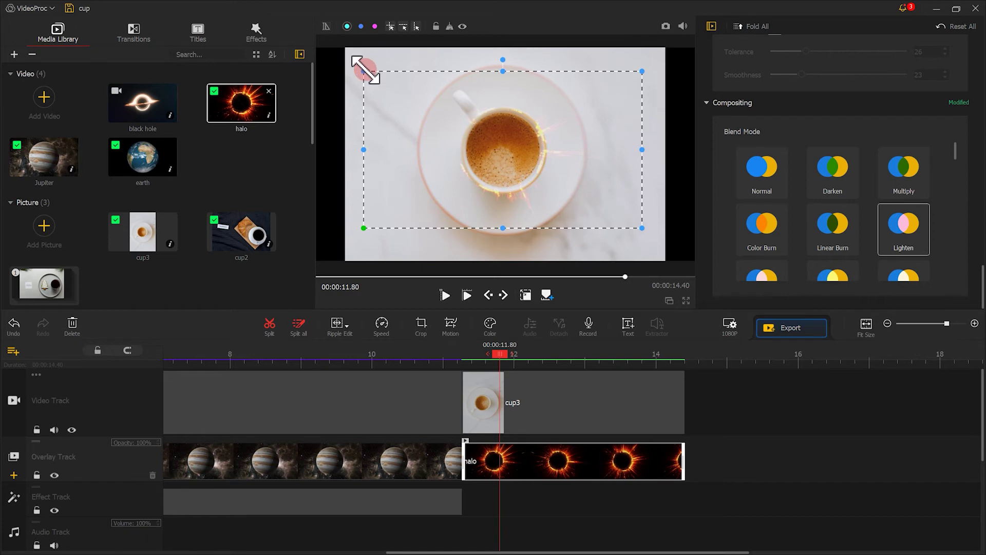
left_click_drag(366, 72, 368, 75)
left_click_drag(613, 200, 613, 200)
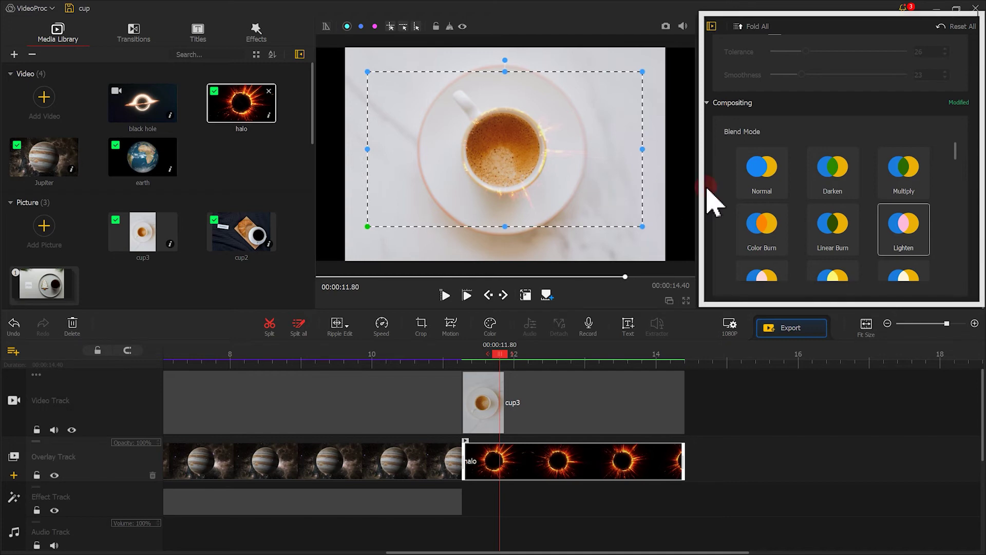
left_click_drag(983, 278, 968, 97)
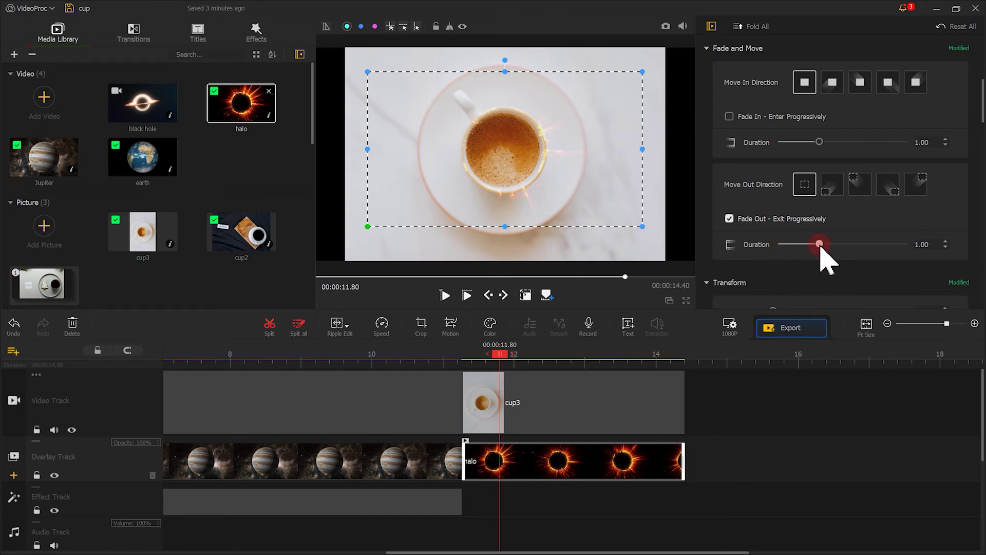
- Append the black hole clip to the timeline right after cup3
left_click(271, 132)
left_click_drag(165, 99, 762, 372)
left_click(411, 163)
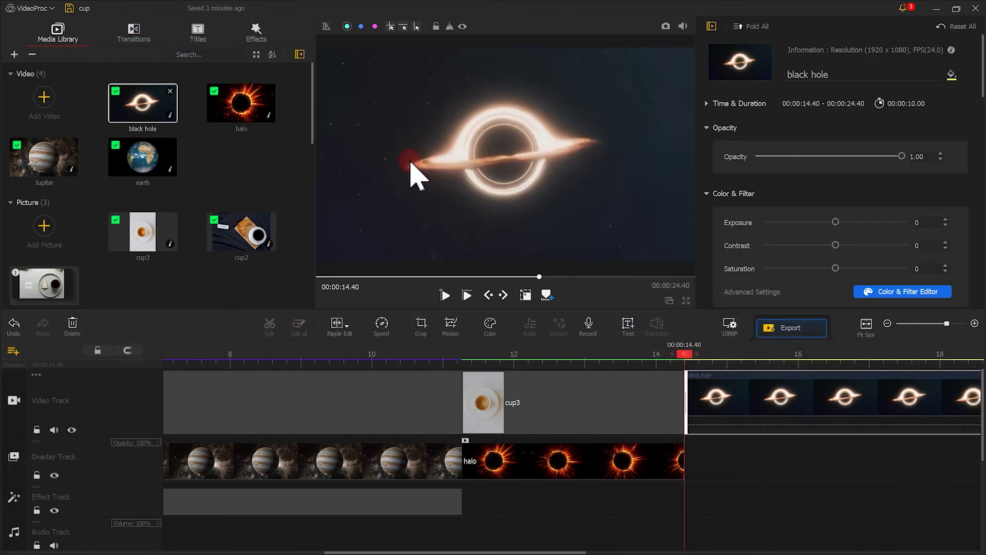
- Place a Wipe 1 transition at the start of cup3
left_click(147, 31)
left_click_drag(313, 67, 327, 179)
left_click_drag(142, 203, 550, 406)
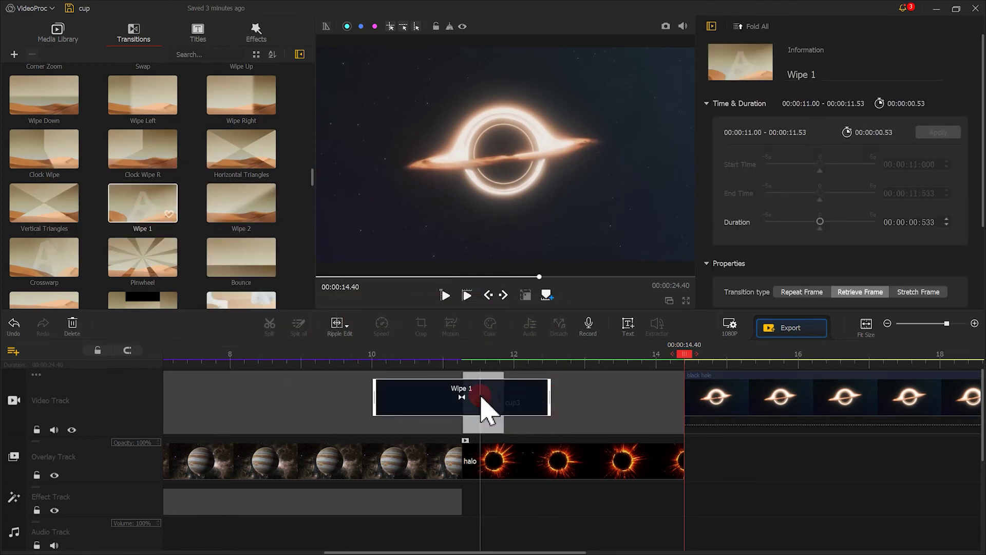
left_click(355, 289)
- Add a Fade from cup3 into the black hole, preview the ending, and add the music to the audio track
left_click_drag(313, 181, 312, 69)
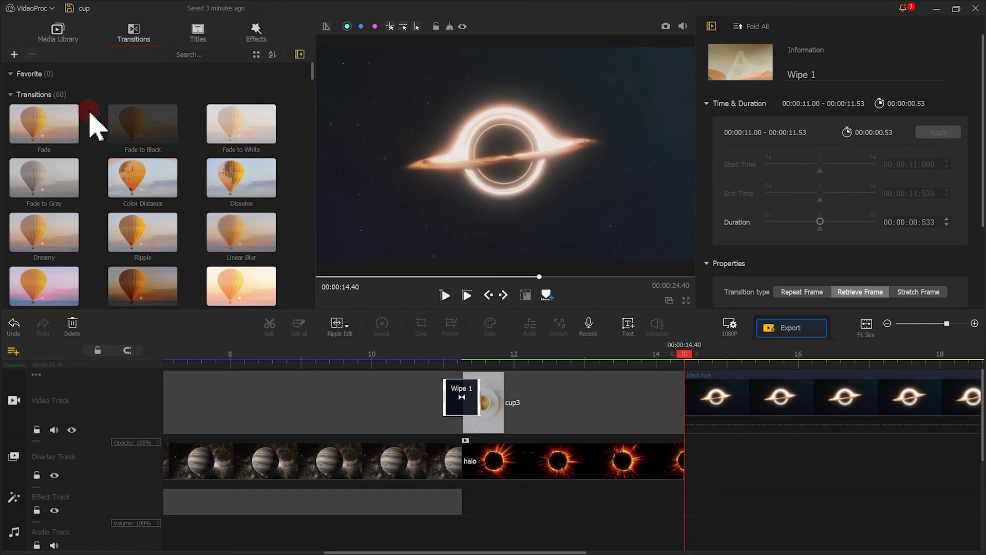
left_click_drag(72, 120, 710, 405)
left_click(445, 295)
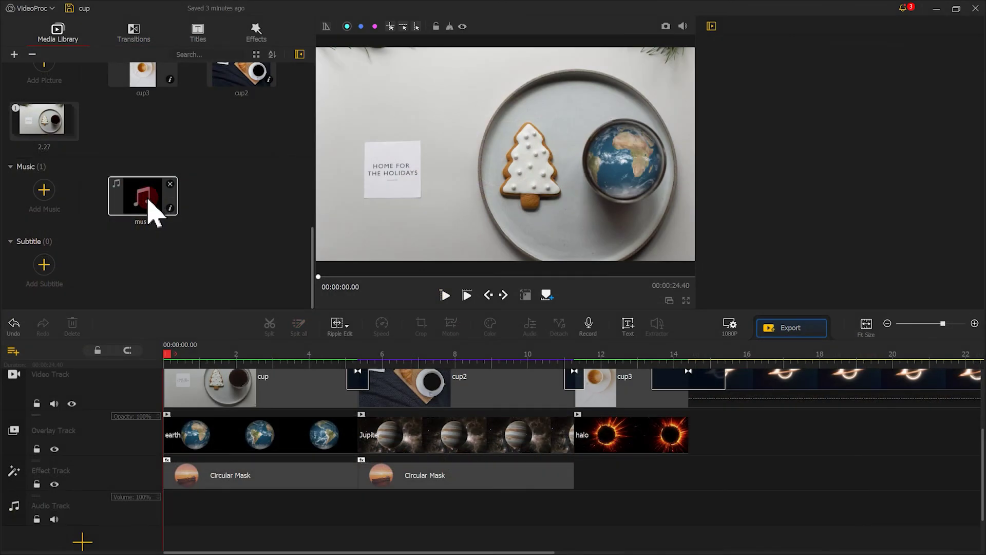
left_click_drag(145, 208, 167, 510)
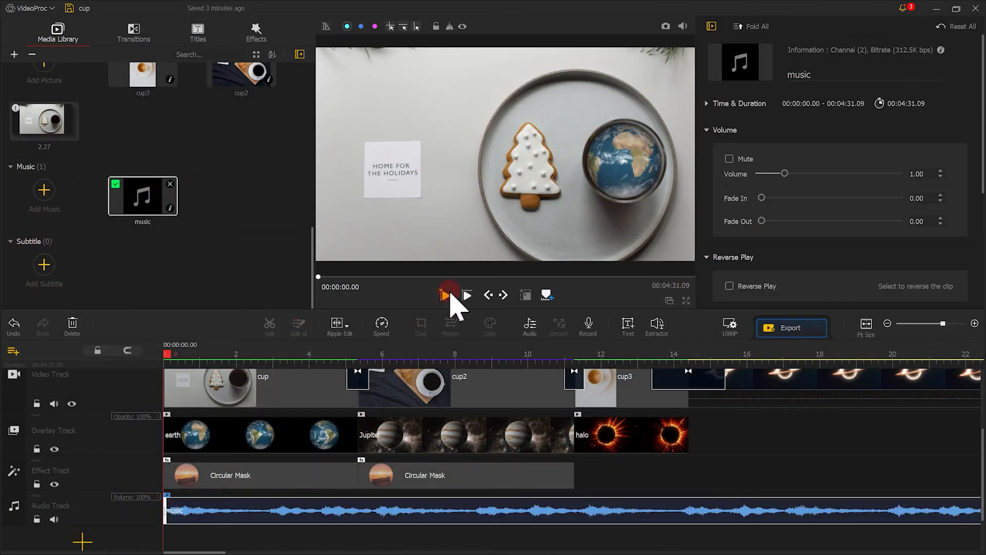